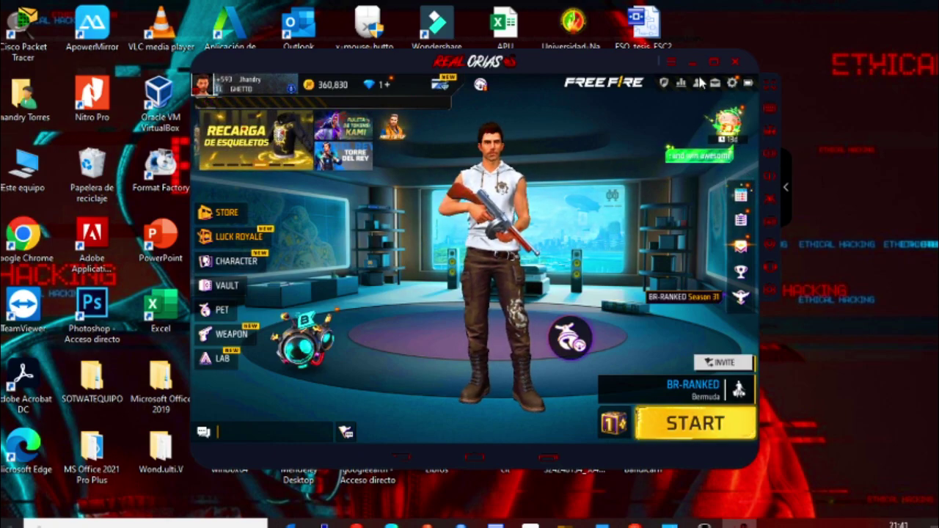
Restore the SmartGaGa emulator, look over Free Fire's game mode selection, and close the emulator.
left_click(669, 525)
left_click(644, 462)
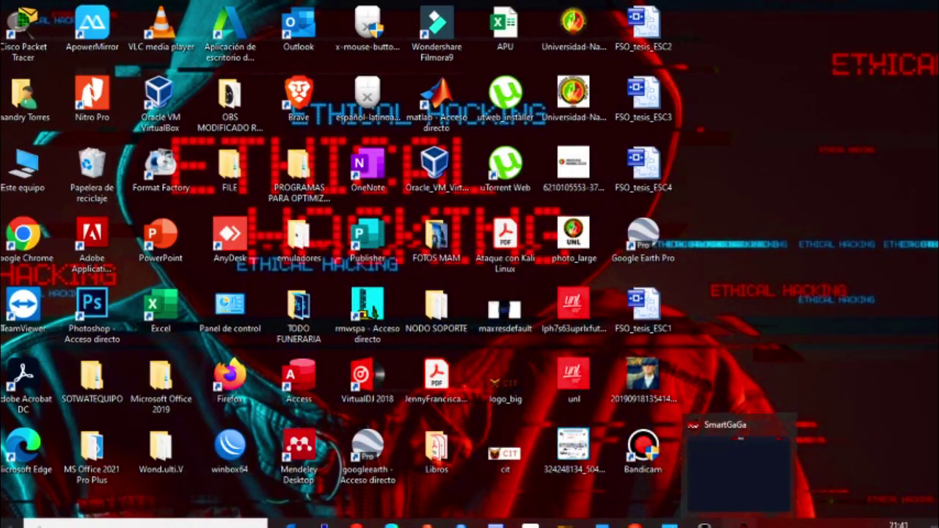
left_click(737, 469)
left_click(691, 389)
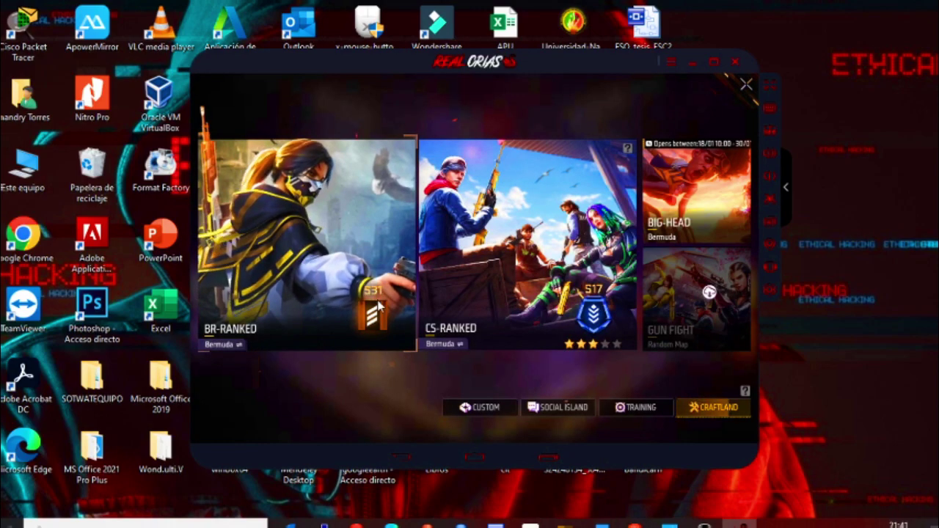
left_click(489, 317)
left_click(693, 424)
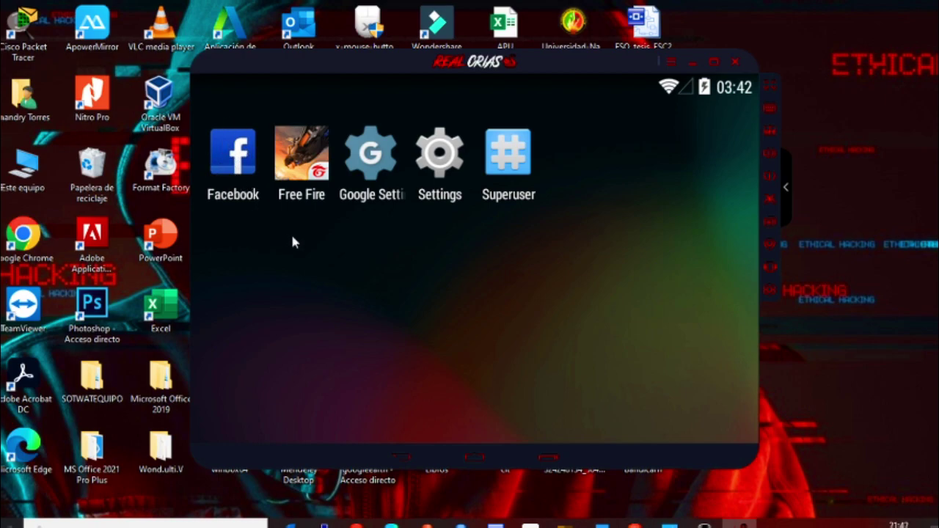
left_click(735, 62)
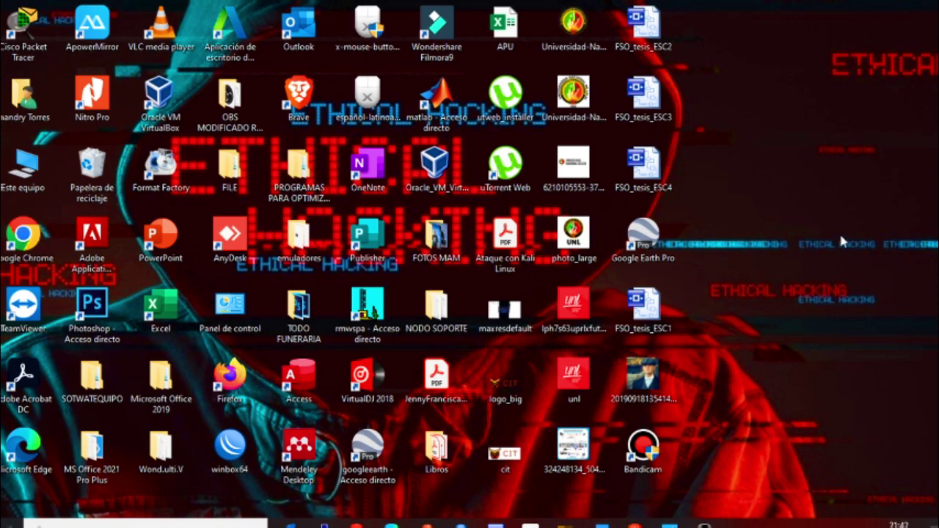
Open the ProjectTitan folder inside emuladores and view the available actions for the uninst application.
double_click(297, 235)
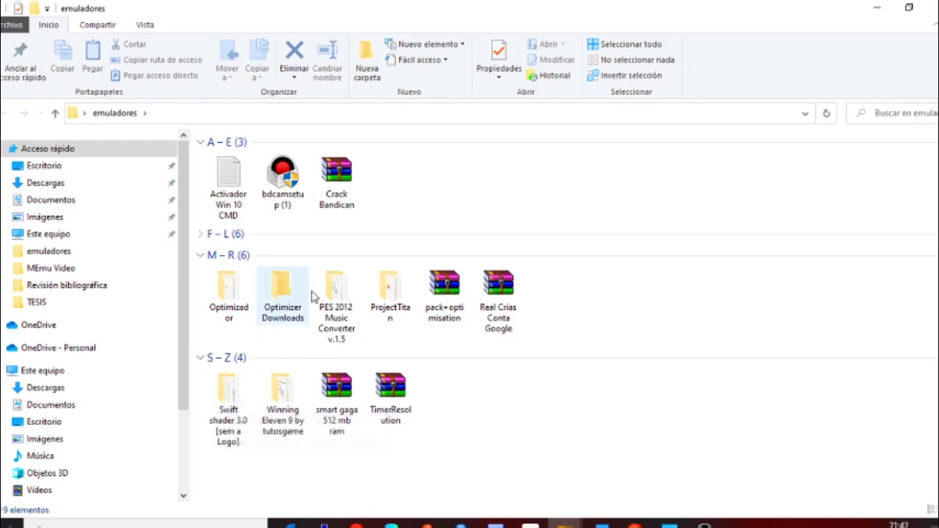
double_click(390, 290)
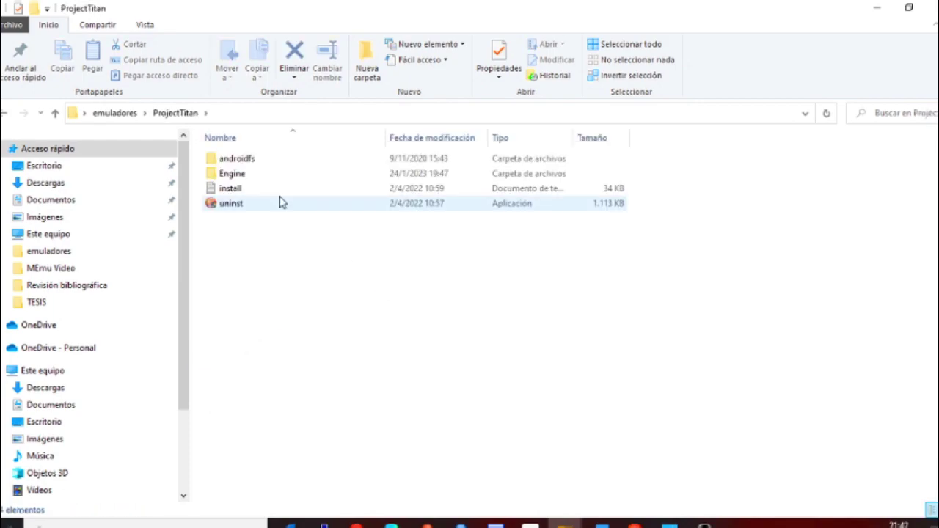
right_click(232, 211)
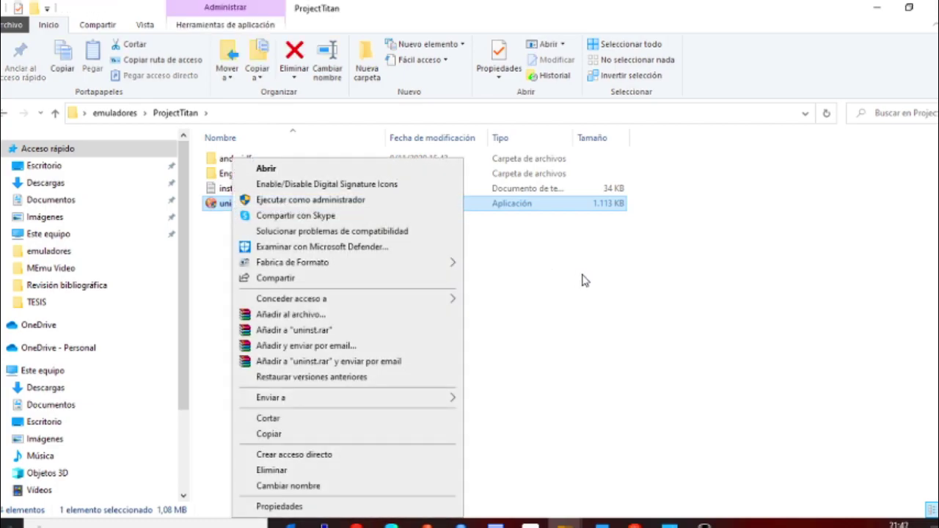
left_click(606, 289)
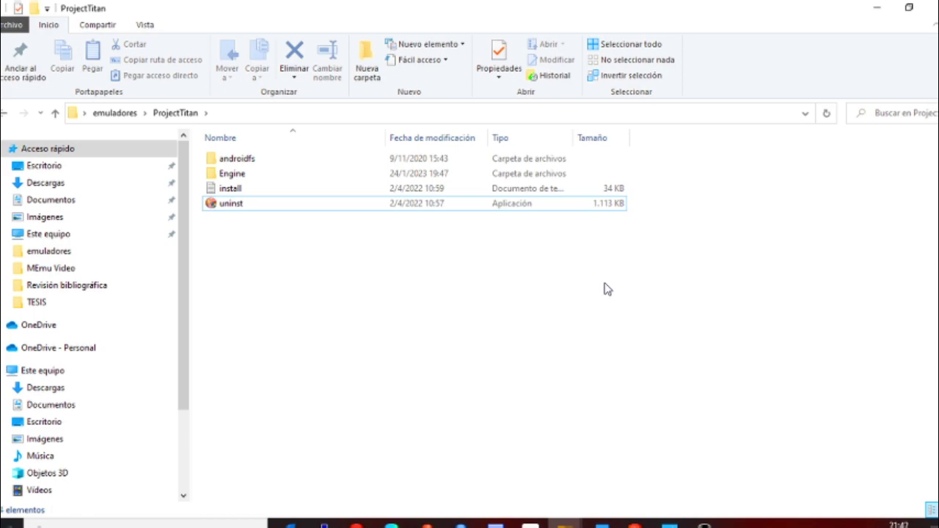
left_click(877, 8)
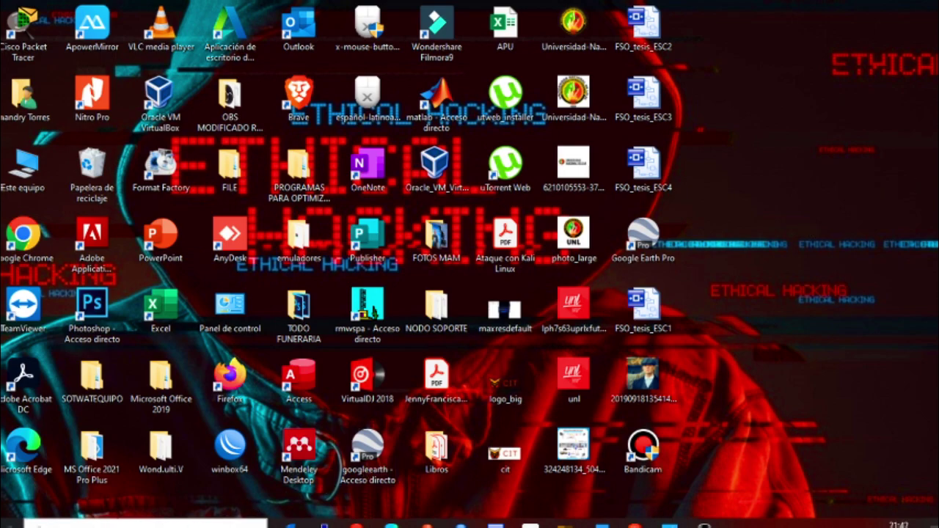
Search Windows for "editor" and run the Registry Editor (Editor del Registro) as administrator.
left_click(145, 523)
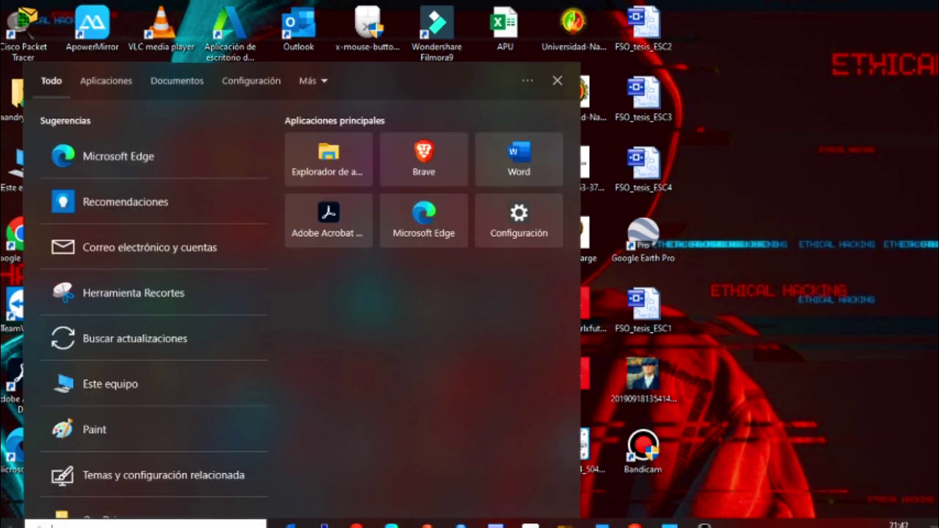
type("editor")
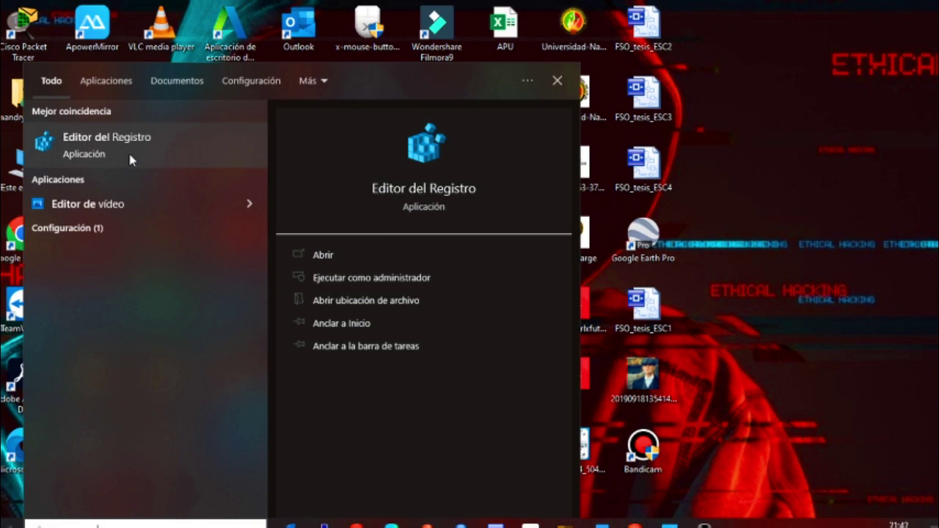
left_click(356, 276)
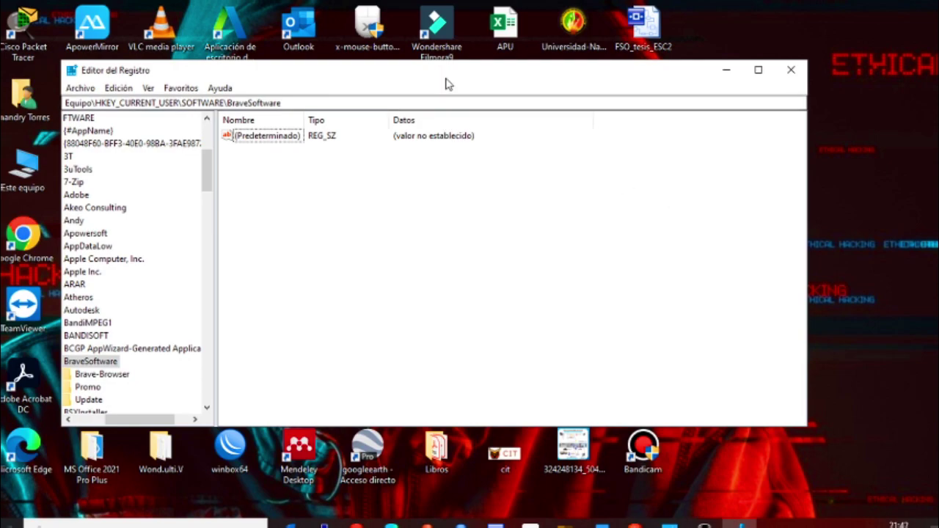
left_click_drag(446, 83, 493, 83)
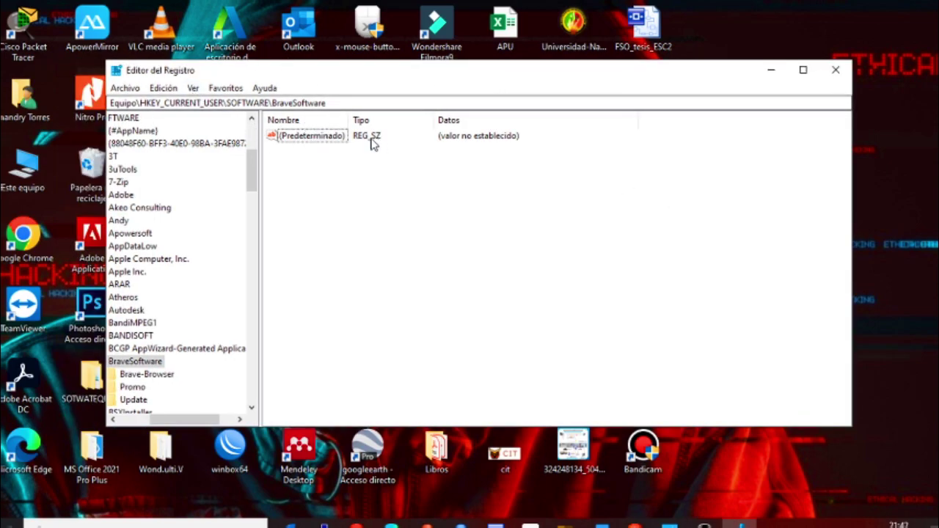
Collapse the SOFTWARE key and the HKEY_CURRENT_USER branch in the registry tree.
left_click_drag(192, 421, 158, 423)
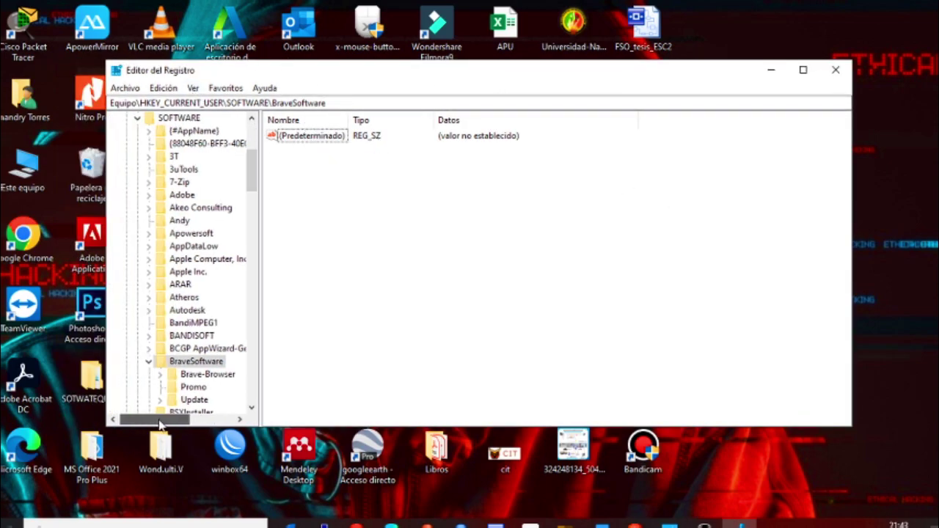
scroll(194, 308, "up", 2)
left_click(138, 194)
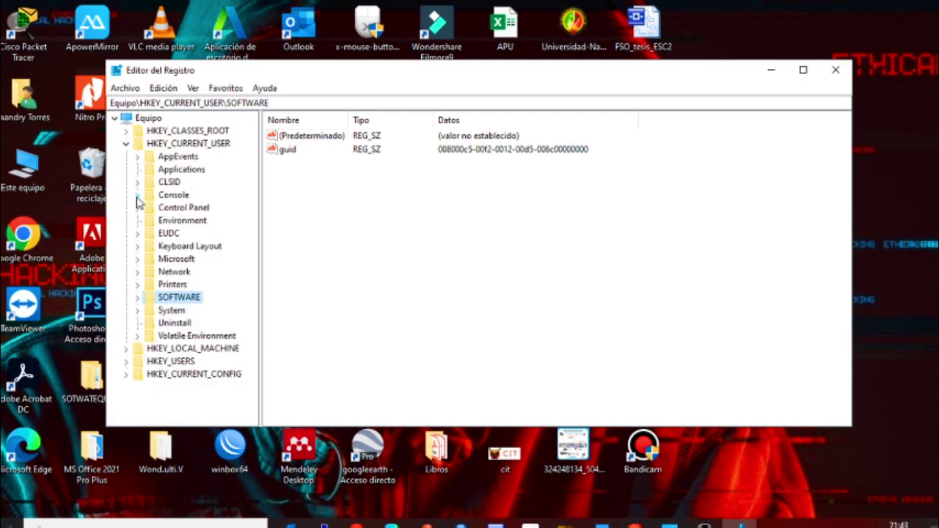
left_click(125, 144)
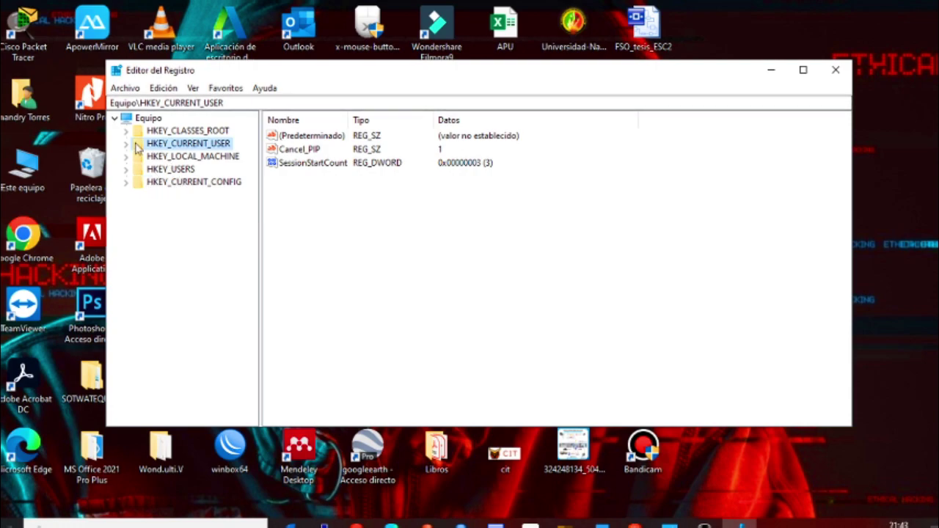
Locate the SmartGaGa key under HKEY_CURRENT_USER\SOFTWARE and view the actions available for it.
left_click(127, 146)
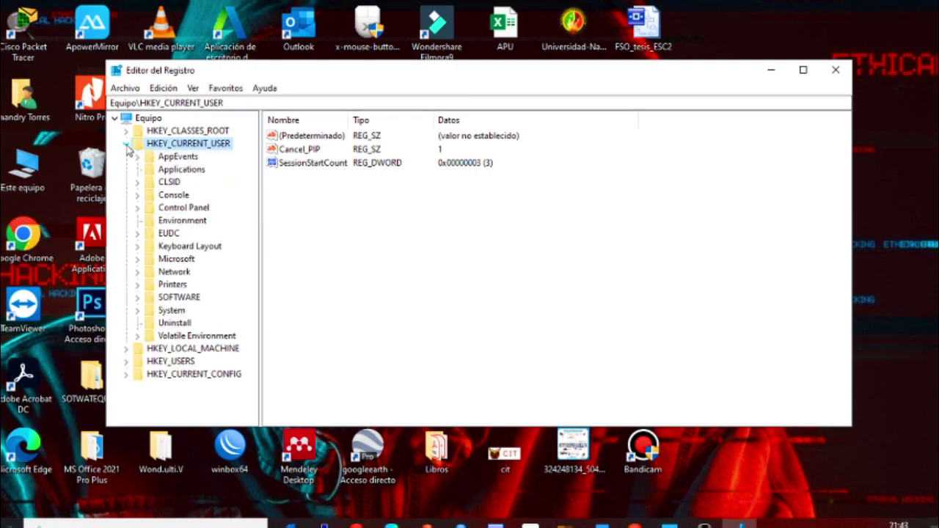
left_click(137, 298)
scroll(168, 296, "down", 1)
scroll(166, 295, "down", 8)
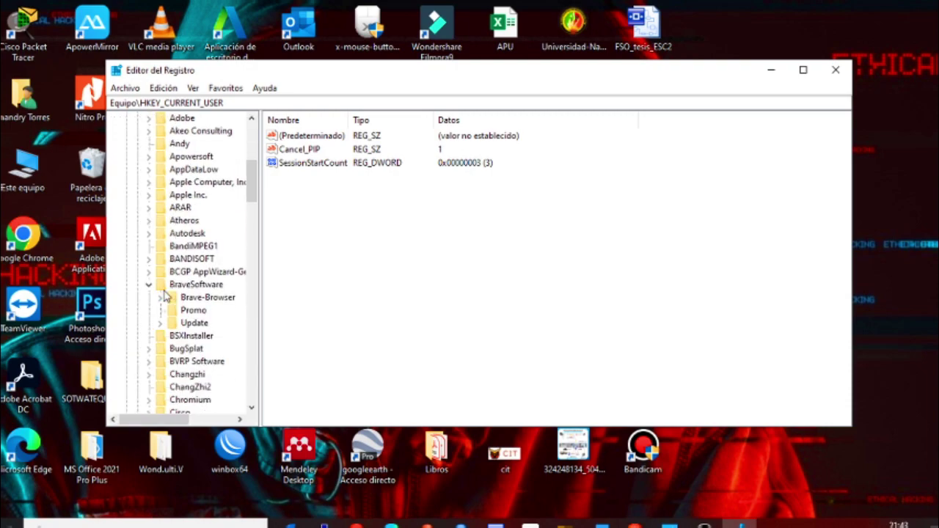
scroll(166, 295, "down", 9)
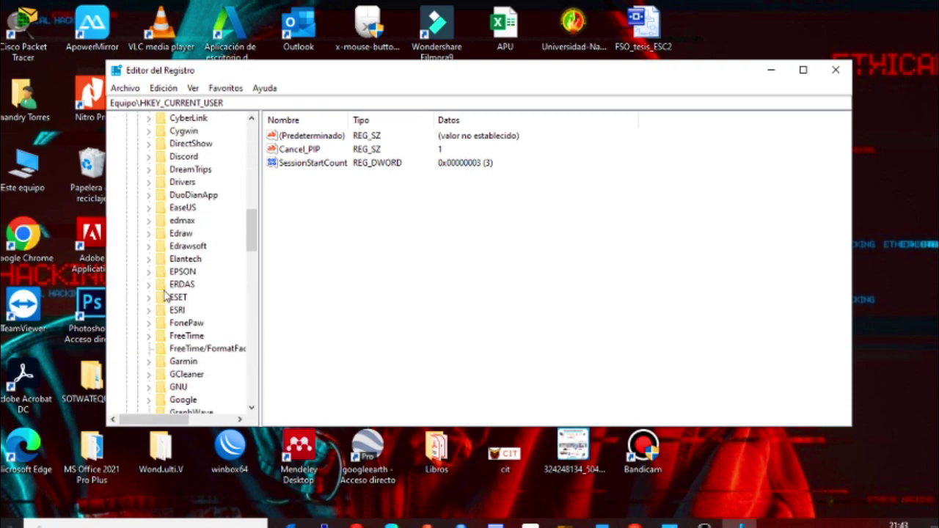
scroll(166, 295, "down", 10)
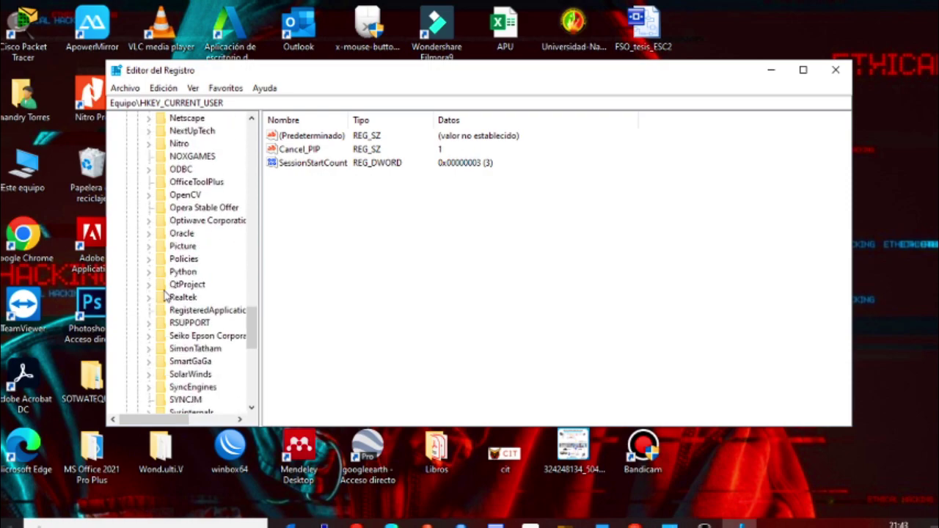
left_click(189, 362)
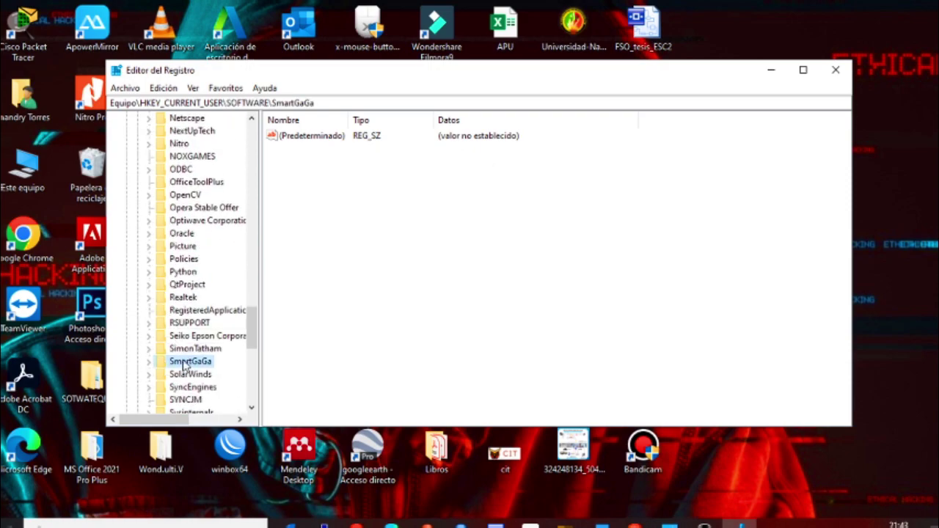
right_click(177, 367)
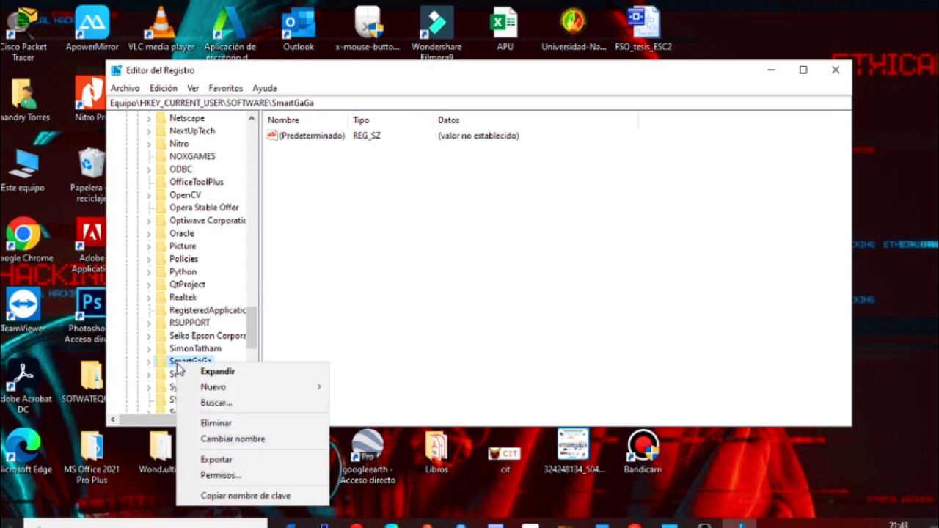
left_click(377, 290)
Collapse the HKEY_CURRENT_USER branch and close the Registry Editor.
scroll(230, 353, "up", 15)
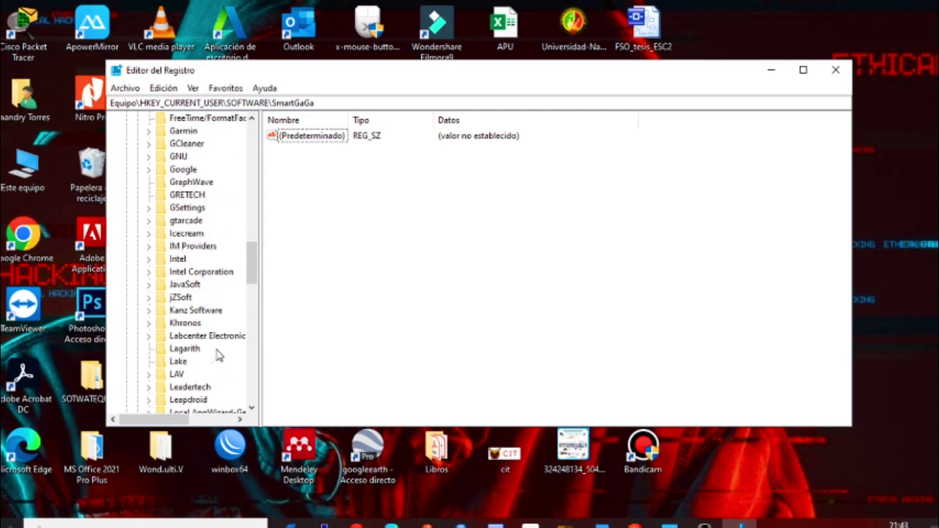
scroll(216, 355, "up", 8)
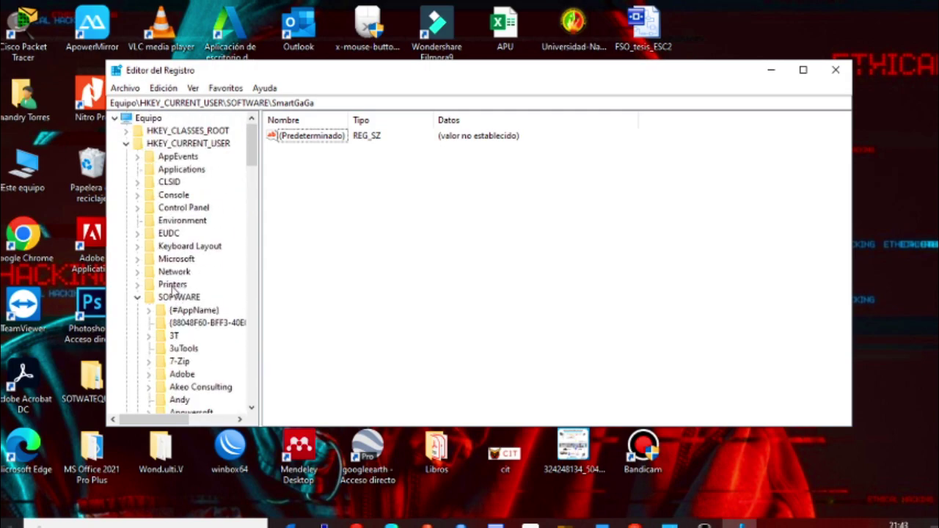
left_click(127, 144)
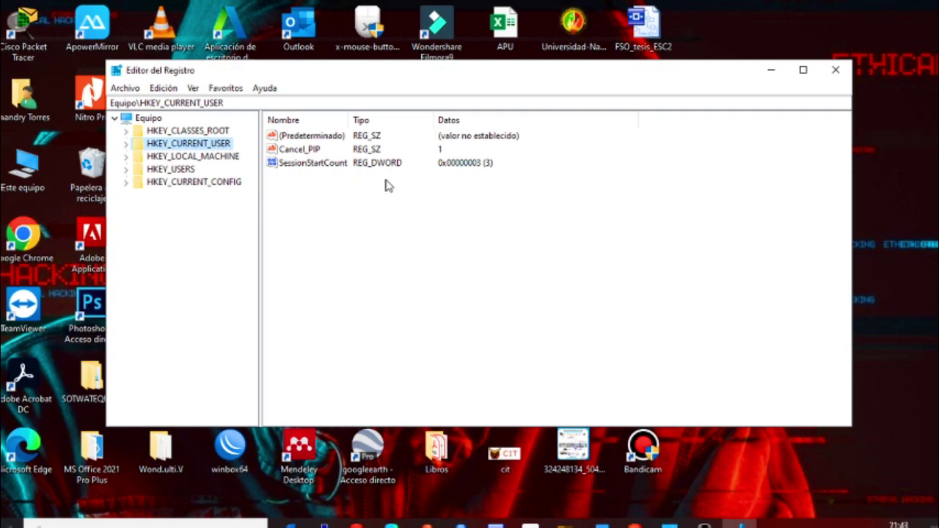
left_click(835, 71)
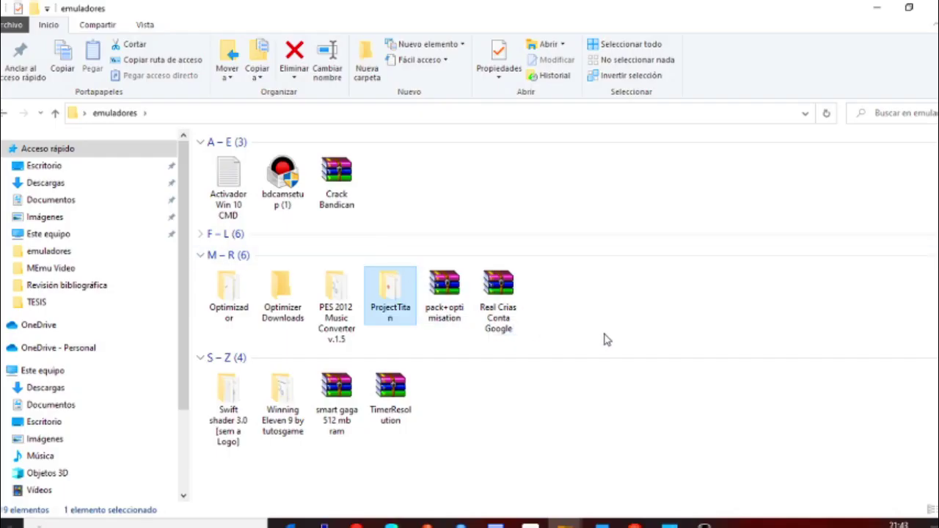
View the extraction options for the Real Crias Conta Google archive in the emuladores folder.
left_click(621, 336)
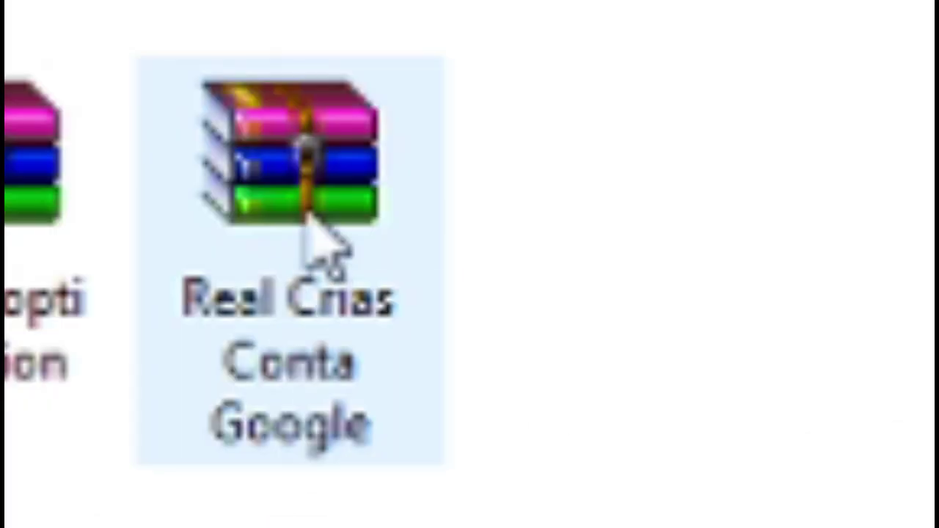
mouse_move(506, 292)
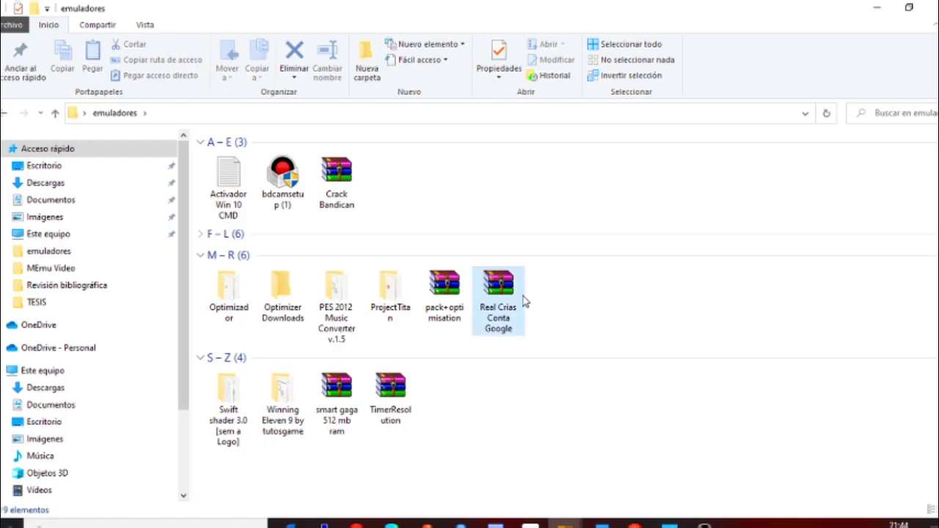
right_click(513, 298)
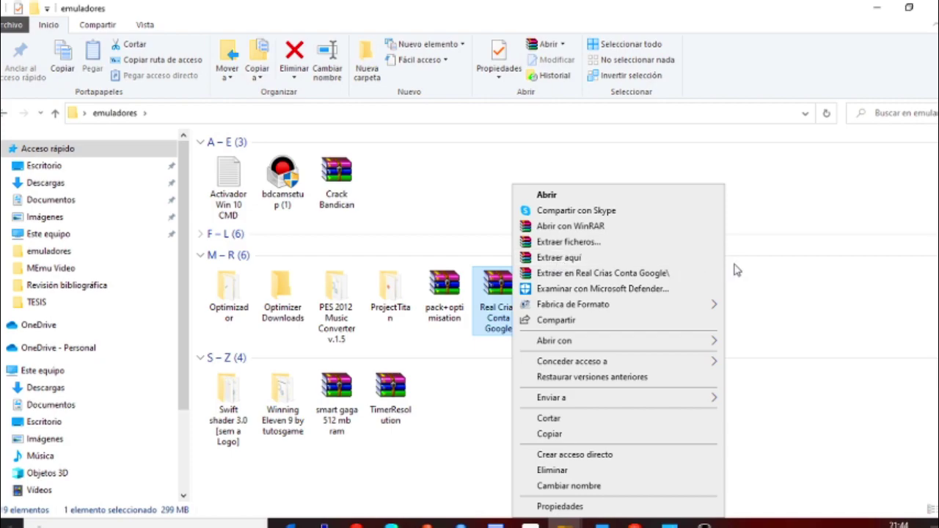
left_click(783, 289)
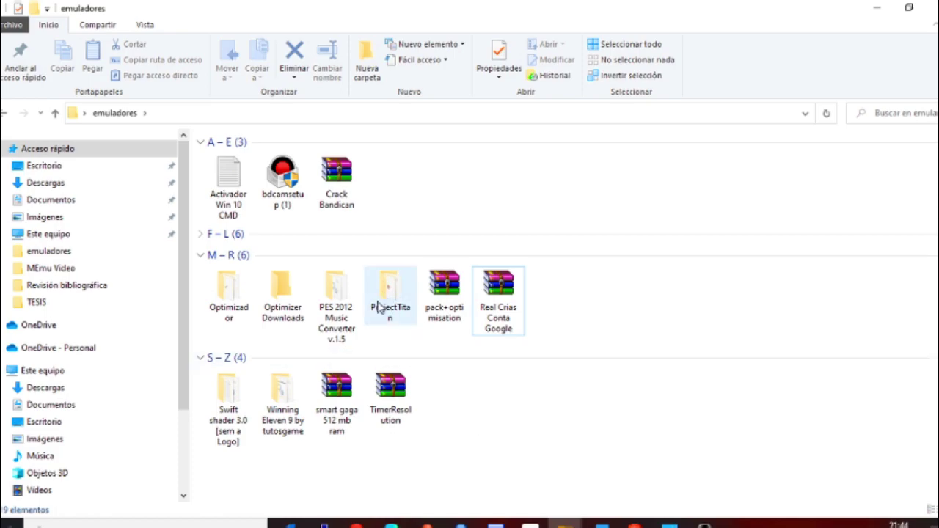
Open the Engine folder inside ProjectTitan and find the ProjectTitan application.
mouse_move(382, 299)
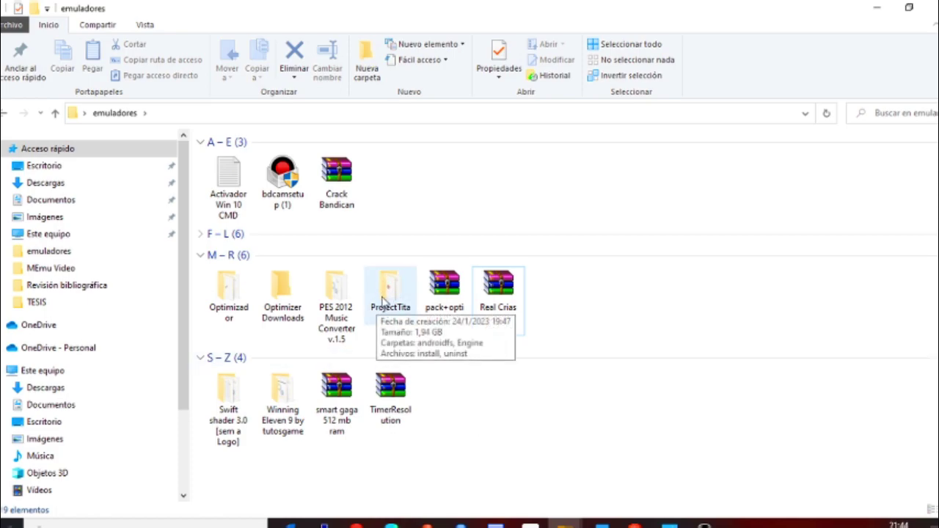
double_click(381, 299)
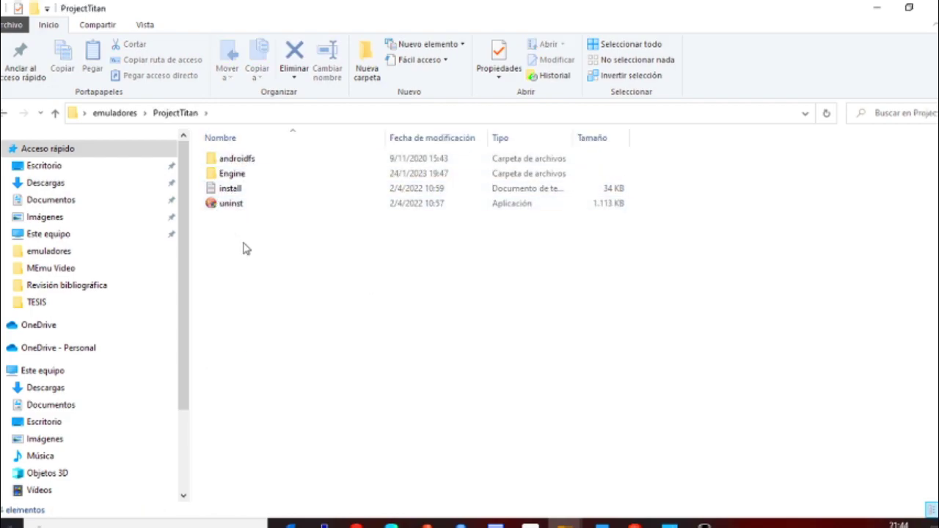
double_click(232, 173)
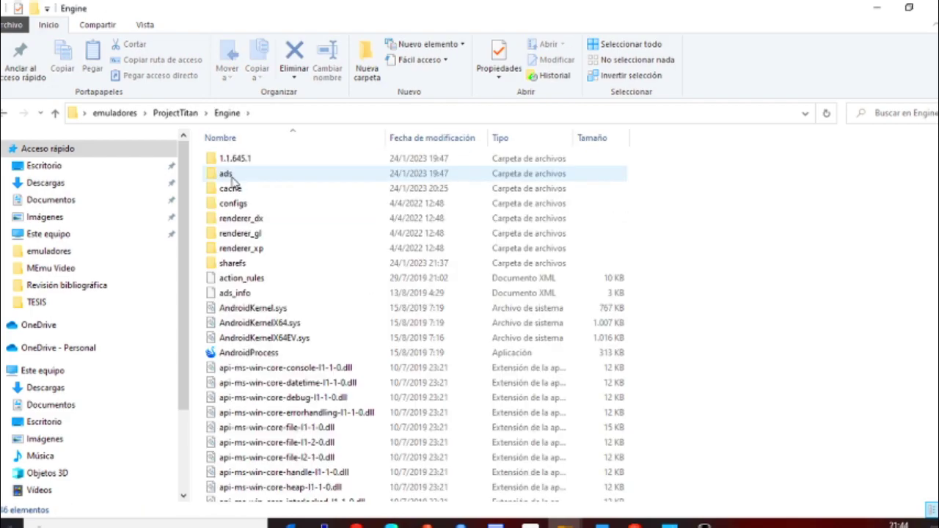
scroll(272, 304, "down", 6)
scroll(272, 304, "down", 15)
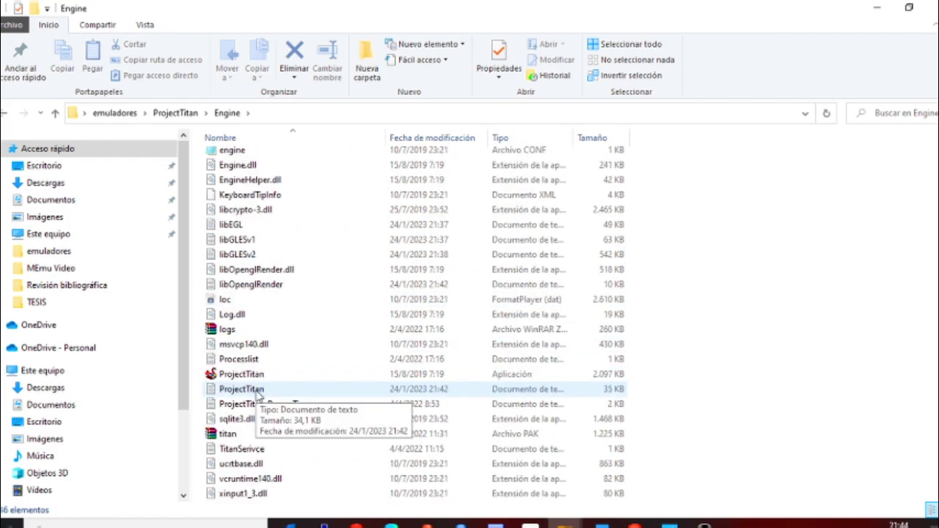
Create a desktop shortcut for the ProjectTitan application and minimise the Engine folder window.
left_click(242, 375)
right_click(227, 376)
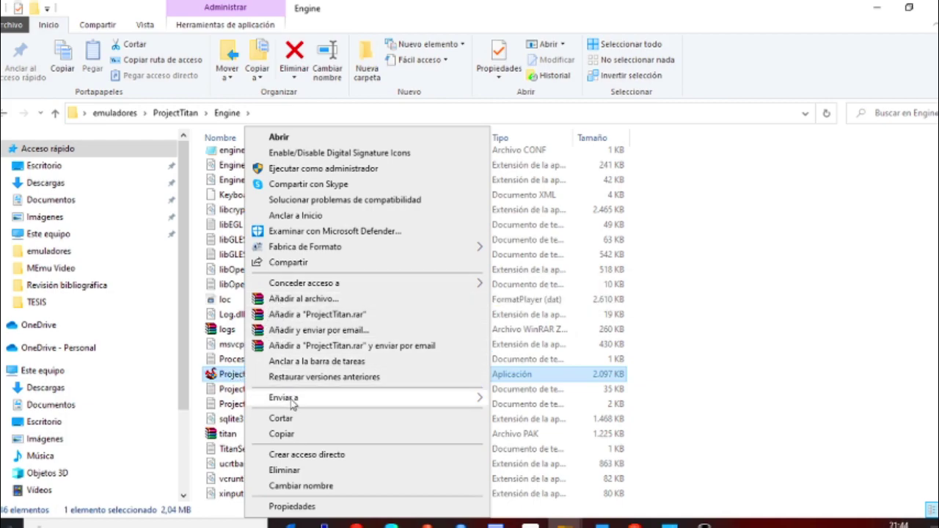
mouse_move(329, 397)
left_click(528, 317)
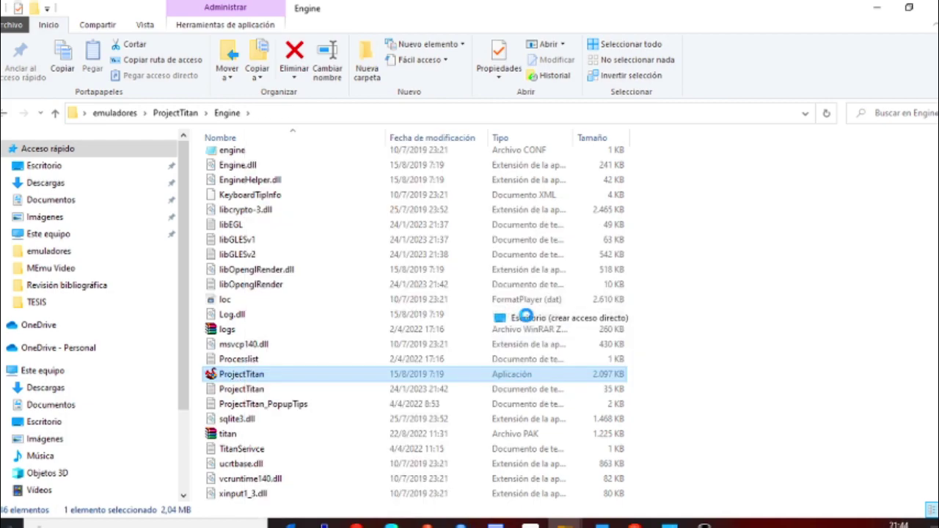
left_click(877, 8)
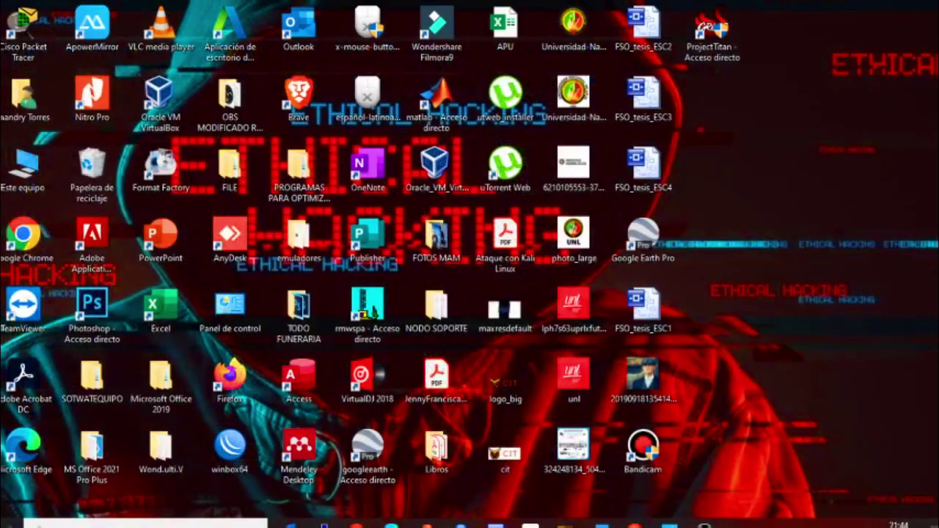
Run the ProjectTitan desktop shortcut as administrator and dismiss the emulator's About (Sobre) window.
right_click(721, 39)
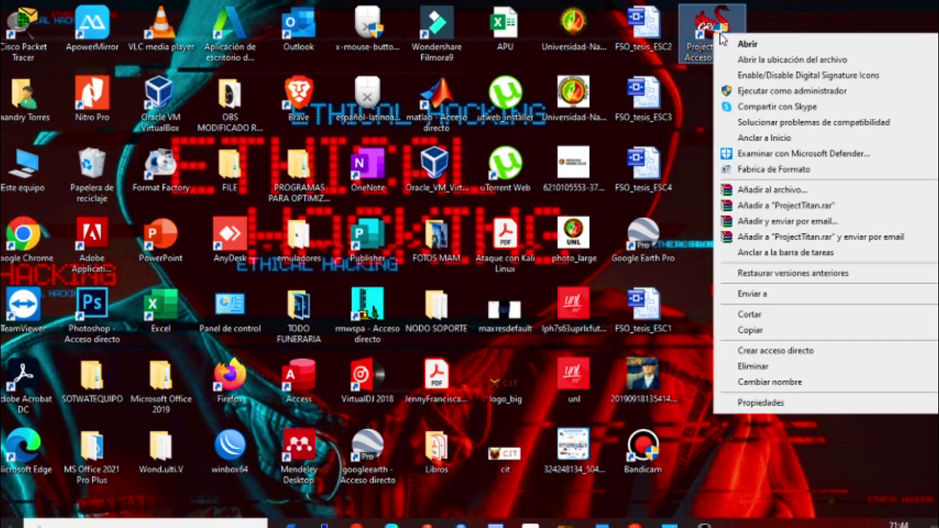
left_click(762, 91)
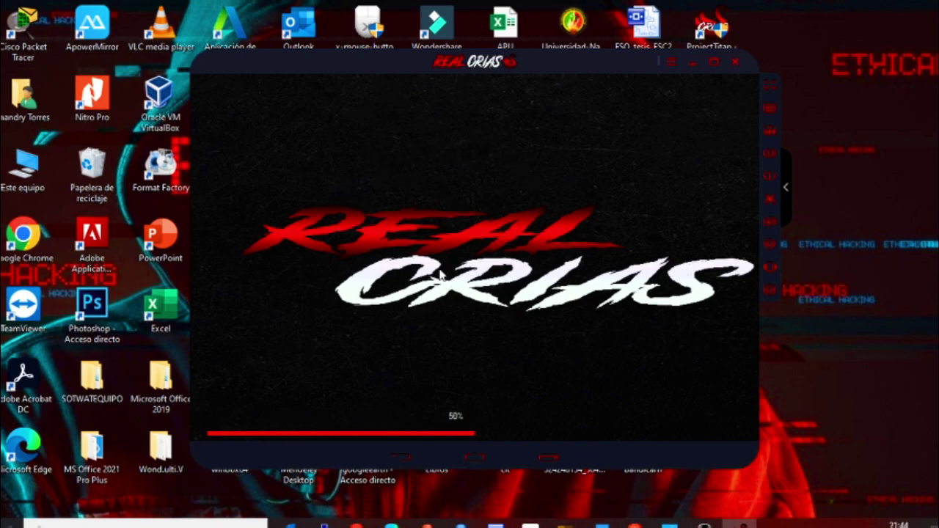
left_click(668, 65)
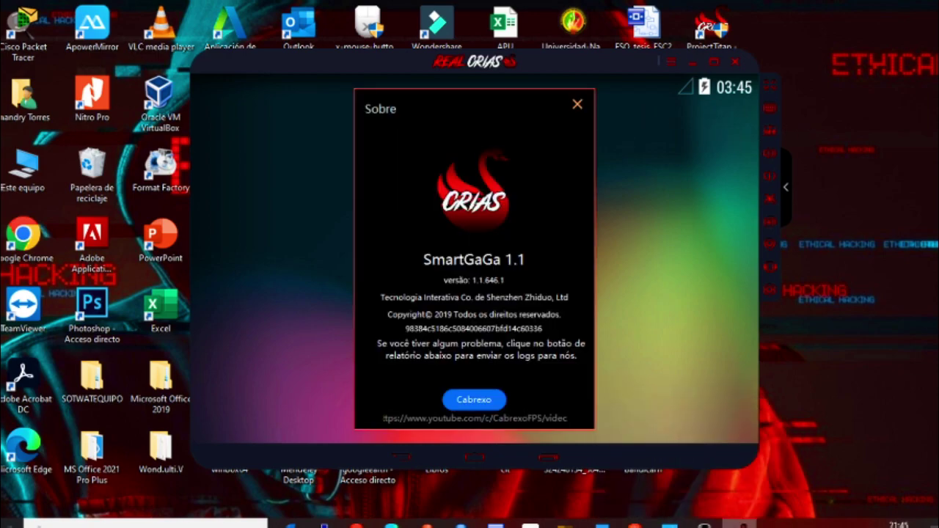
left_click(577, 104)
Open the emulator's advanced settings and review the custom resolution's width, height and DPI.
left_click(774, 289)
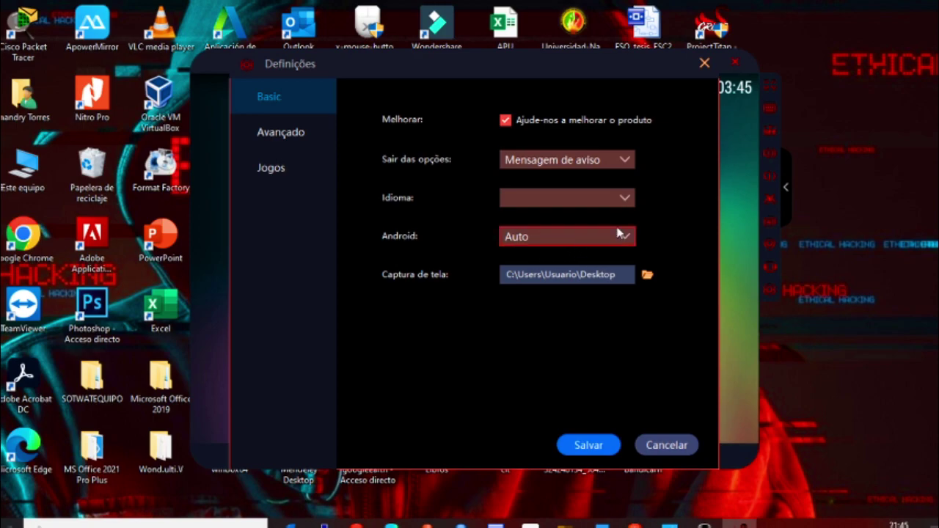
left_click(301, 147)
left_click(513, 148)
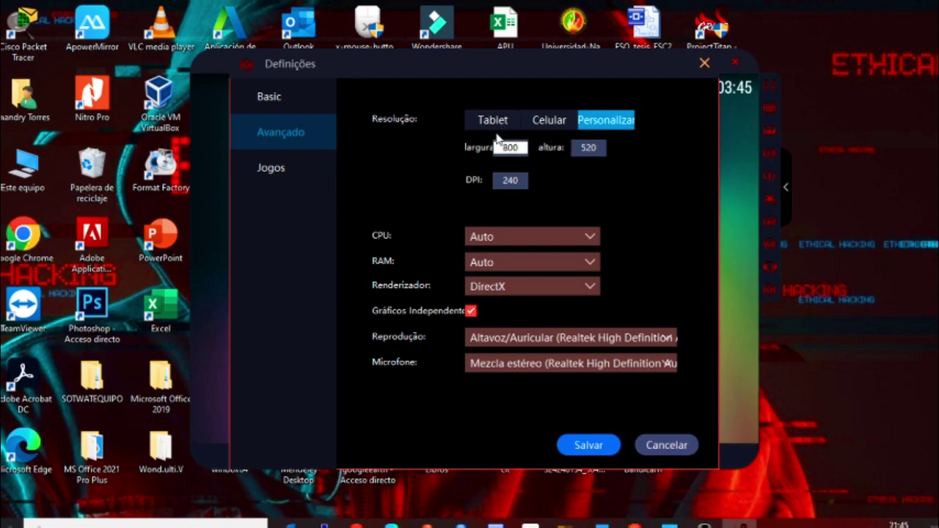
left_click_drag(522, 147, 497, 147)
left_click(589, 147)
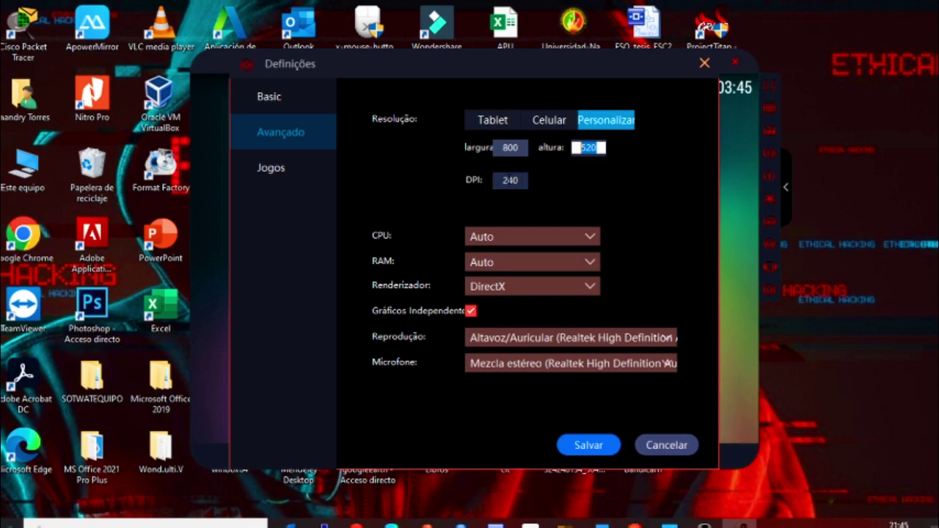
left_click(510, 181)
left_click(574, 191)
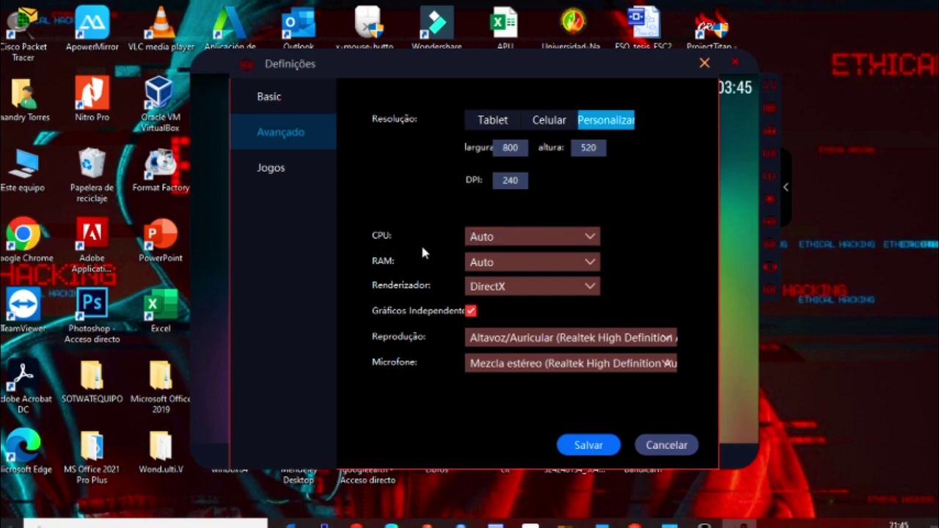
Save the emulator settings with the DirectX renderer and Gráficos Independentes disabled, and show the installed apps.
left_click(519, 289)
left_click(519, 289)
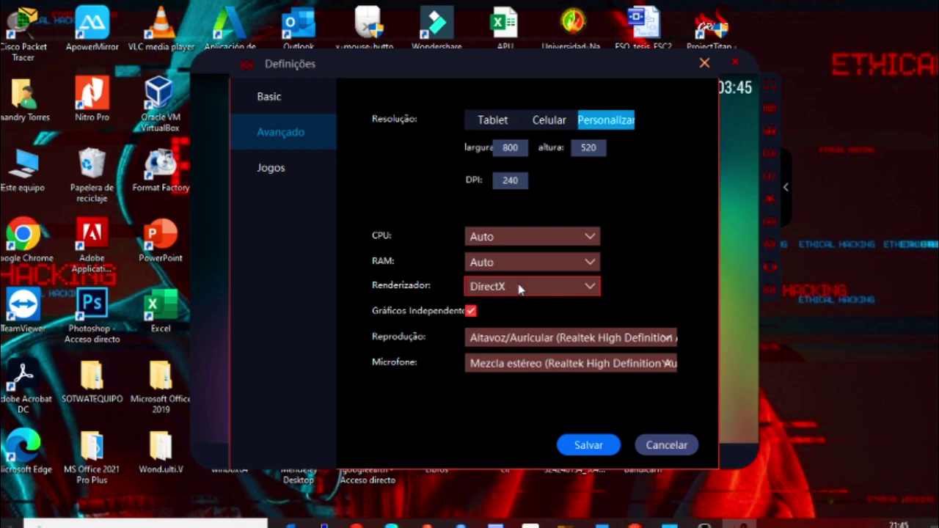
left_click(470, 311)
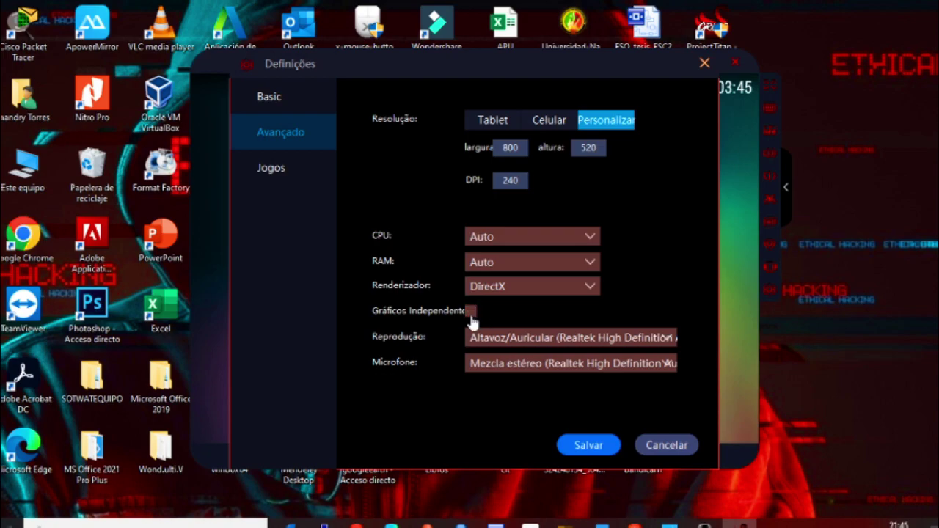
left_click(579, 446)
left_click(484, 386)
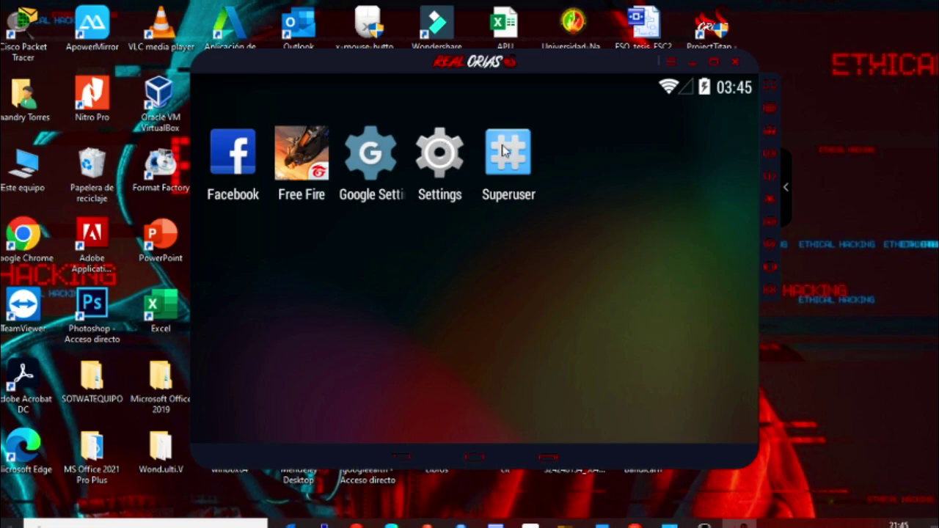
Try to load the Free Fire package from the emuladores folder into the emulator.
left_click_drag(555, 71, 675, 64)
mouse_move(566, 523)
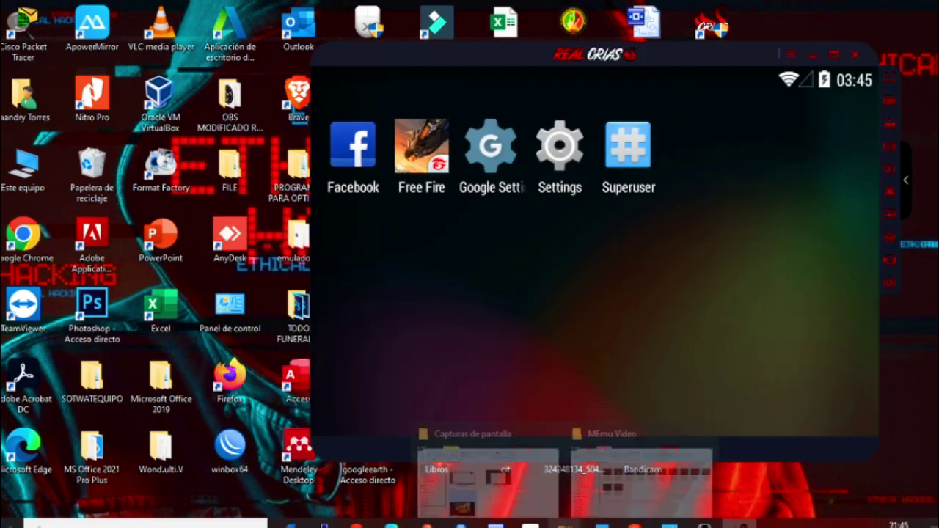
left_click(608, 486)
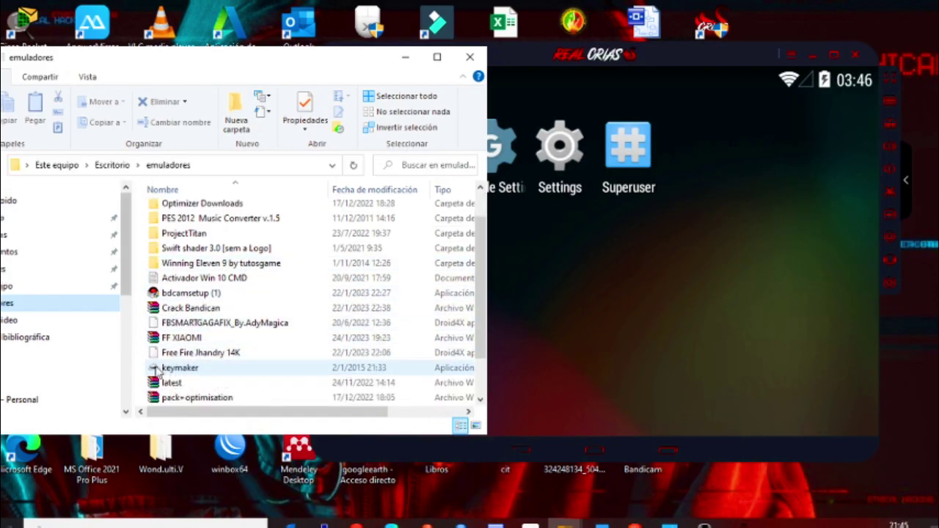
left_click_drag(286, 353, 632, 288)
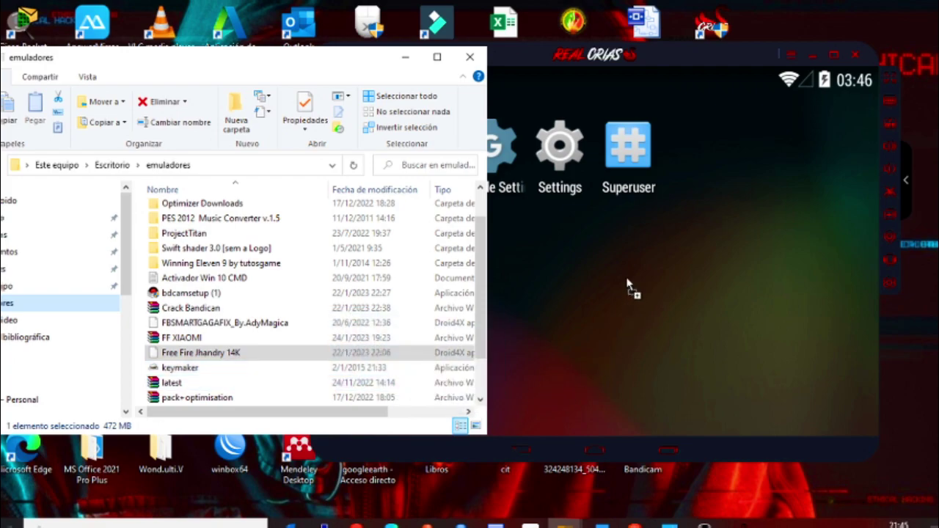
left_click(405, 58)
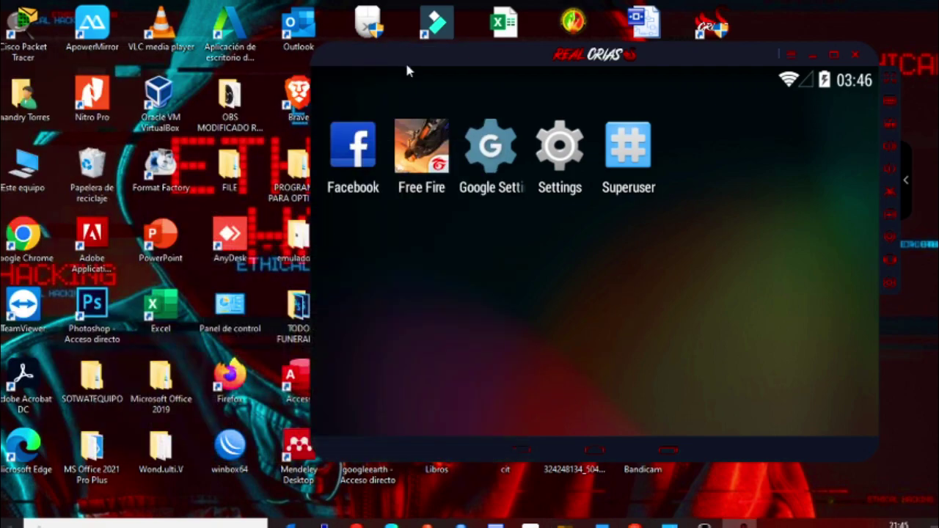
left_click_drag(513, 62, 382, 71)
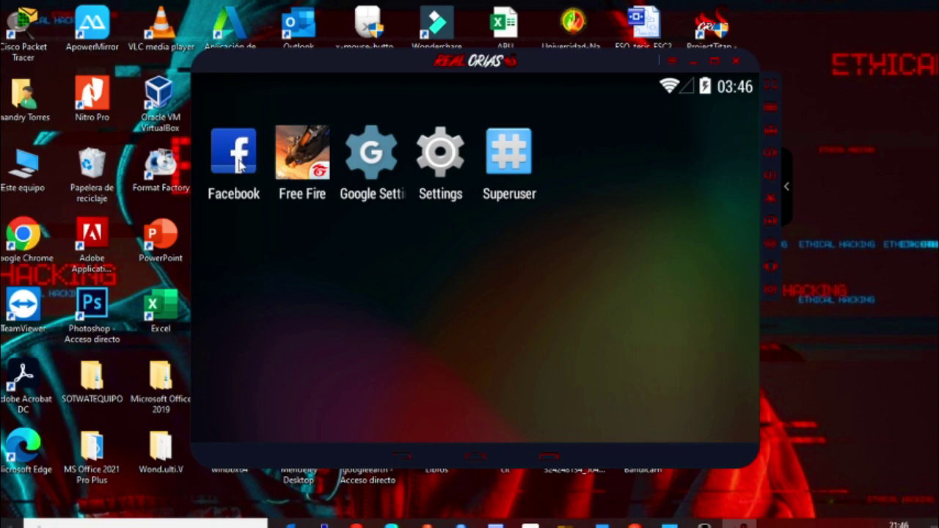
Launch Free Fire in the emulator and return to the Android app list.
left_click(316, 158)
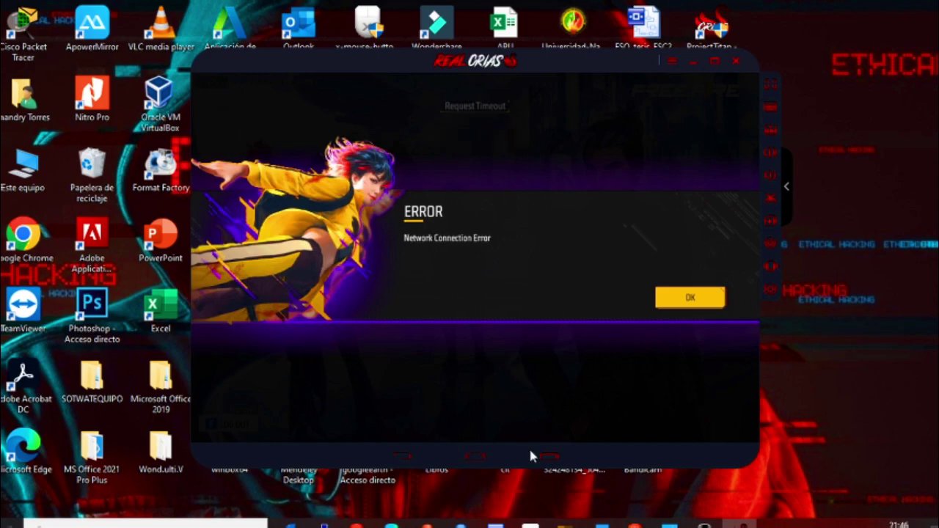
left_click(470, 460)
left_click(477, 385)
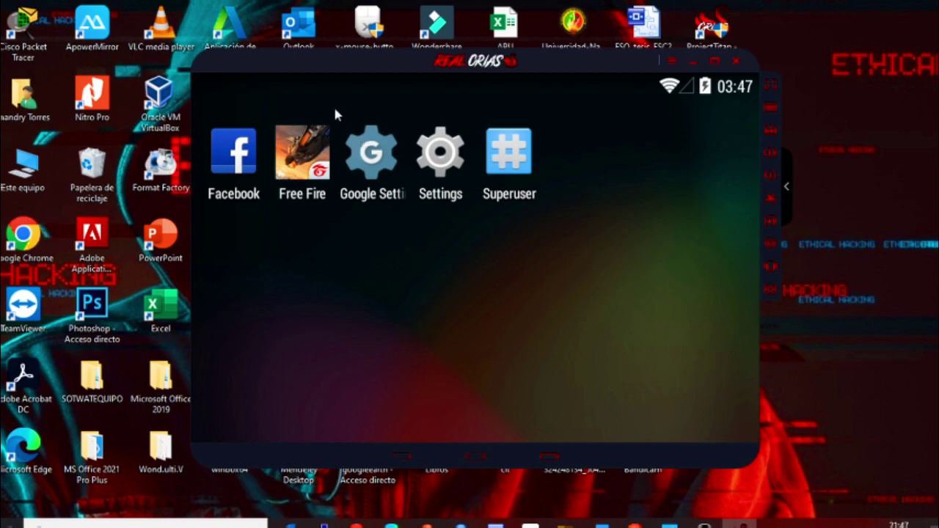
Find the Google account setup under Accounts in Android Settings and view its existing and new account options.
left_click(431, 158)
scroll(415, 209, "down", 5)
left_click_drag(331, 316, 359, 166)
scroll(330, 220, "down", 3)
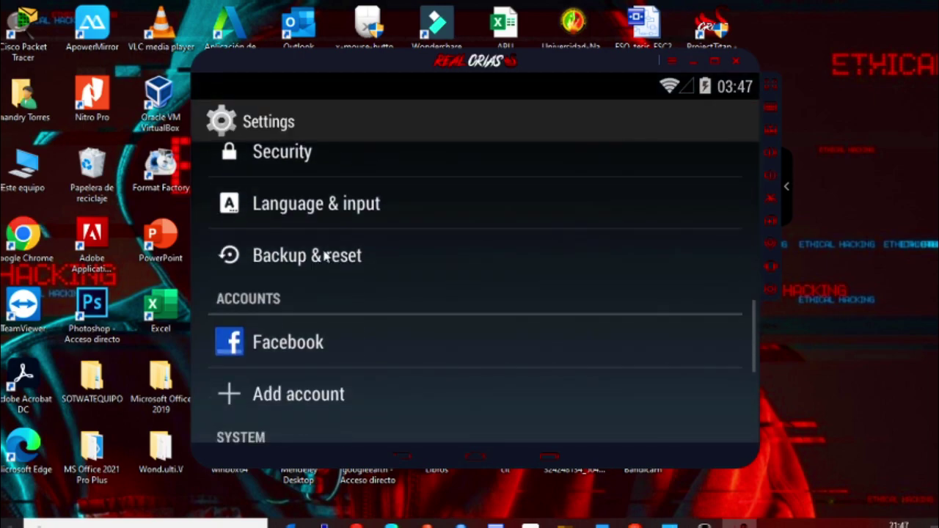
left_click(294, 285)
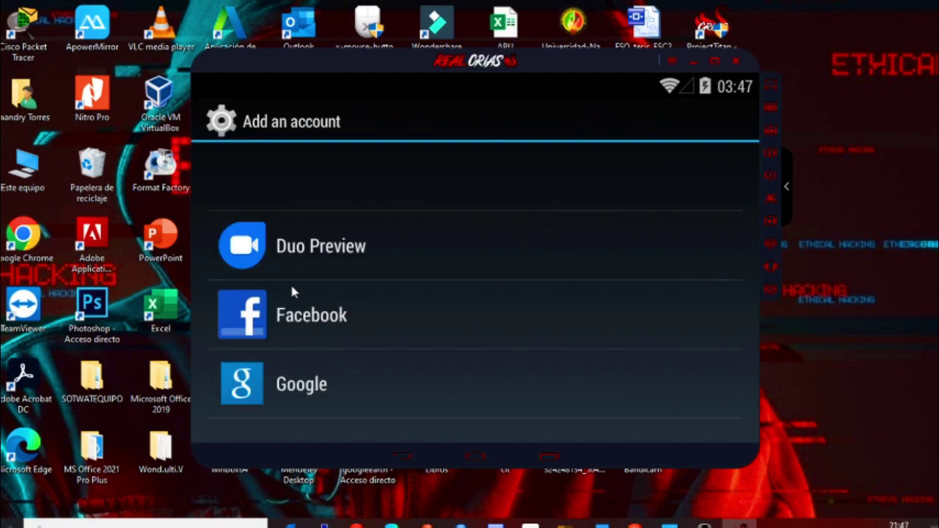
left_click(297, 378)
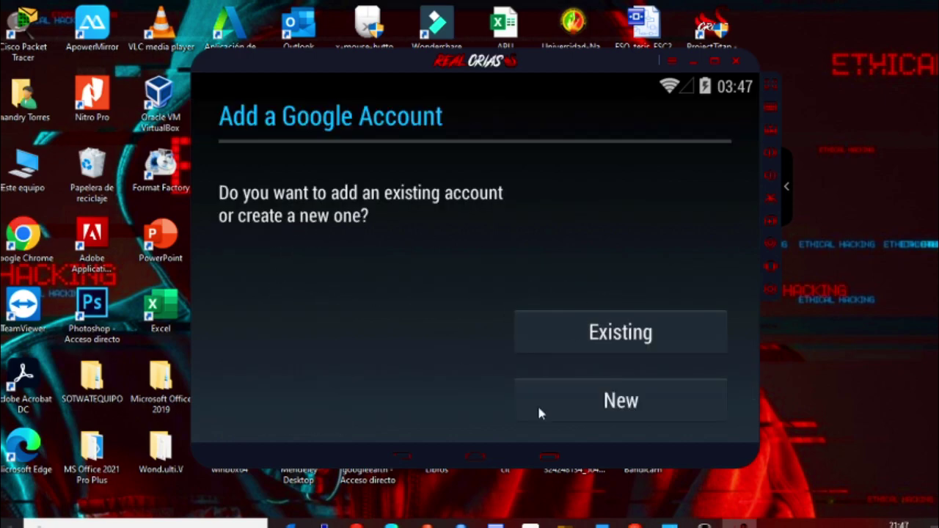
left_click(540, 416)
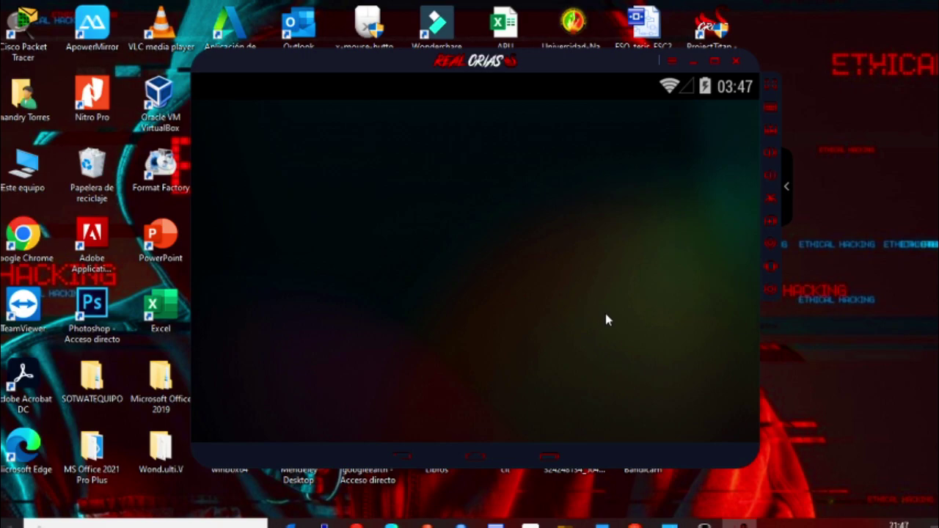
Return to Free Fire from the Android home screen and dismiss the network connection error to enter the lobby.
left_click(477, 457)
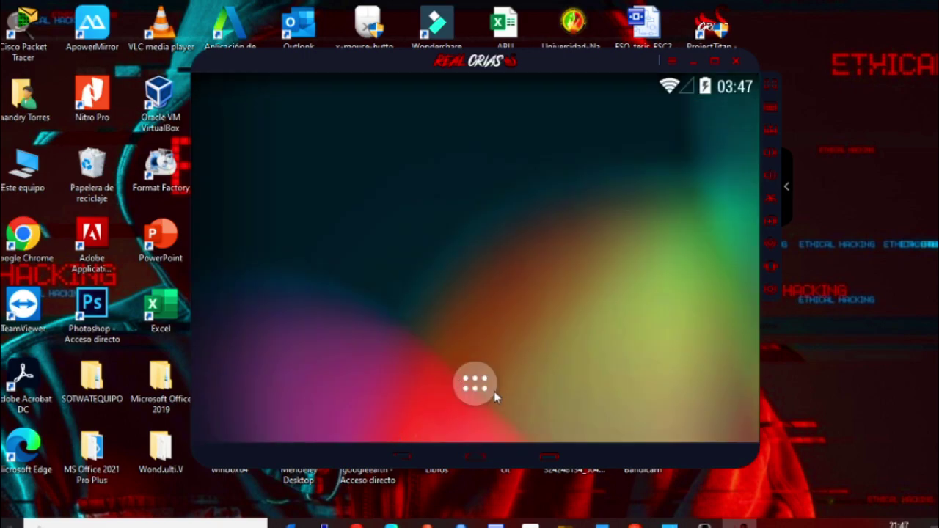
left_click(486, 387)
left_click(302, 157)
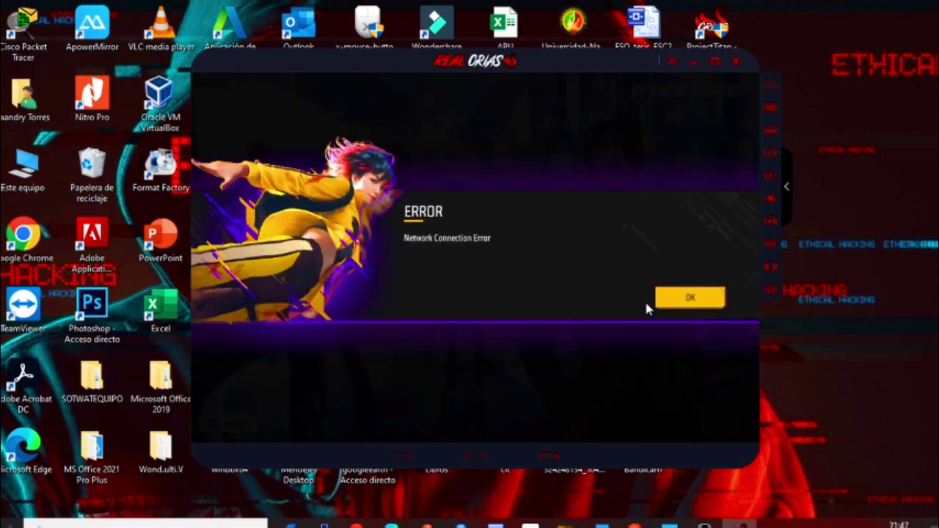
left_click(689, 298)
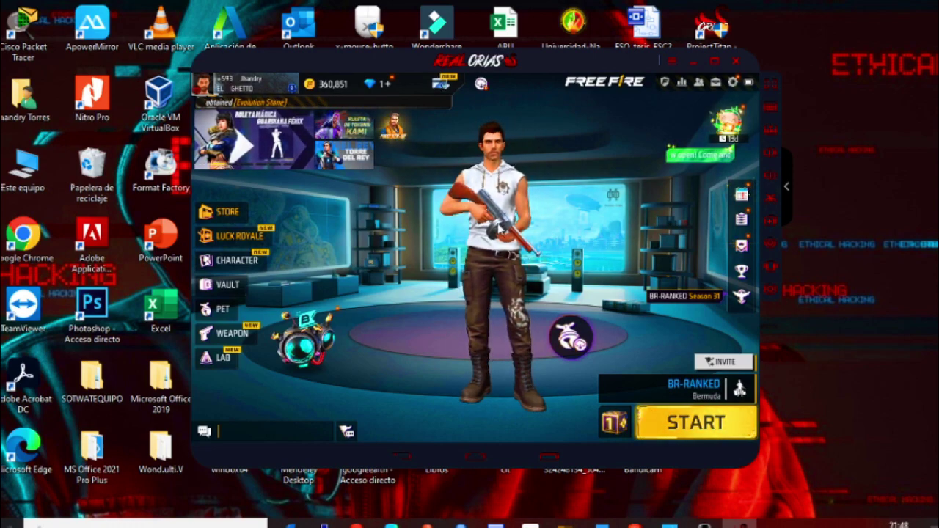
Review the sensitivity values in Free Fire's settings and open the custom HUD layout from the controls settings.
left_click(734, 82)
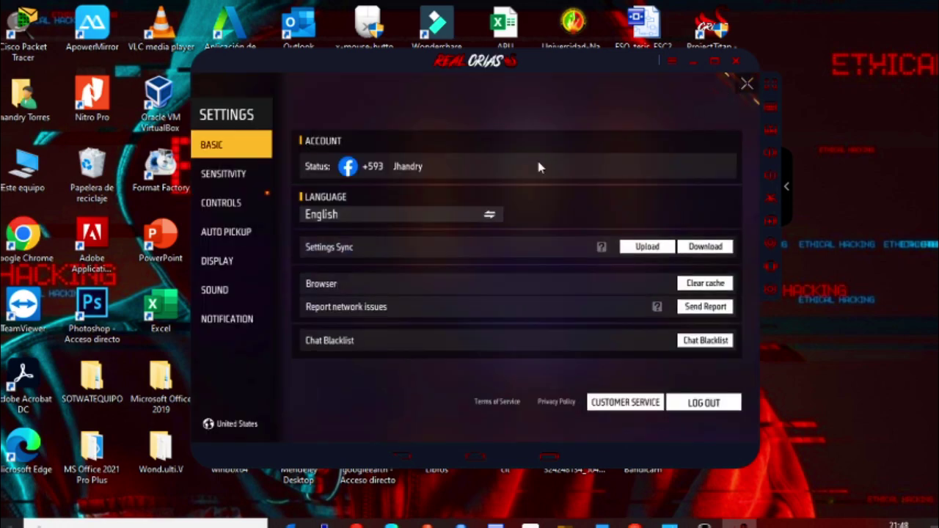
left_click(240, 178)
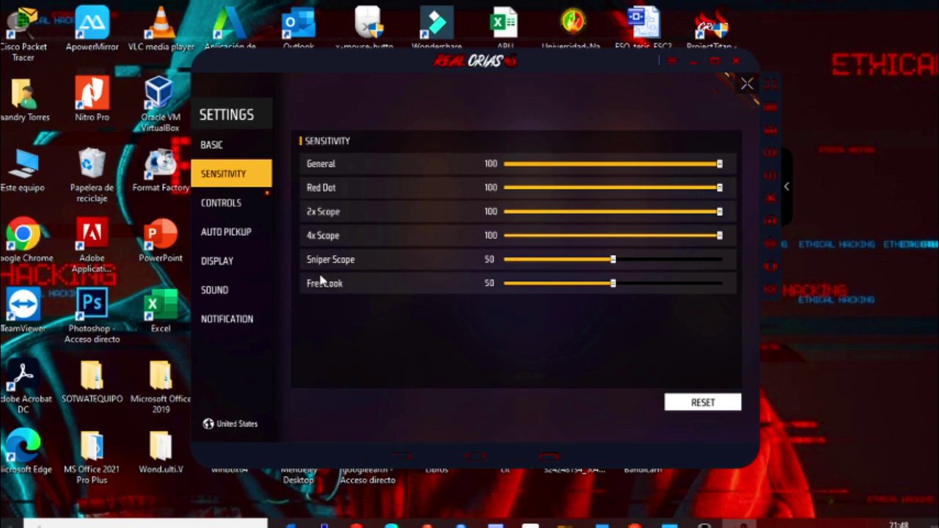
left_click(256, 207)
left_click(664, 431)
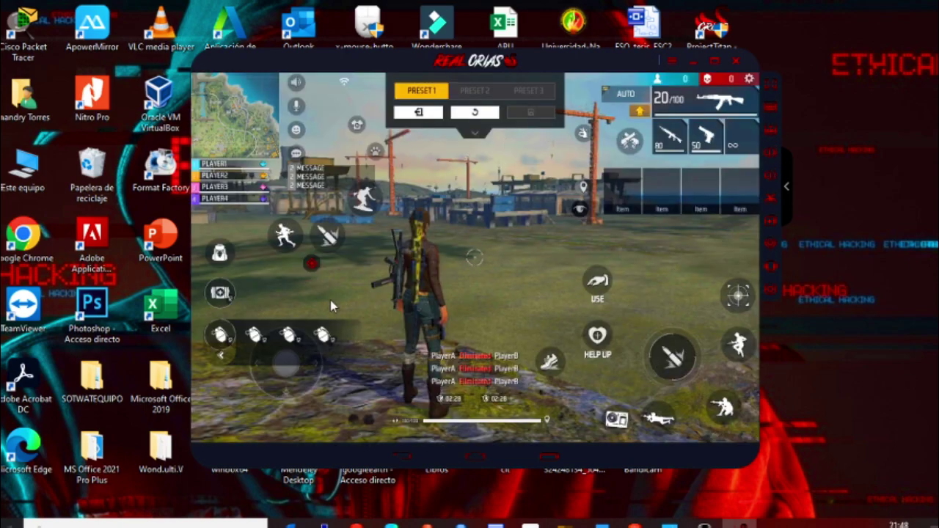
Open the emulator's key mapping, review the view control's basic and advanced properties, and save the mapping.
left_click(775, 115)
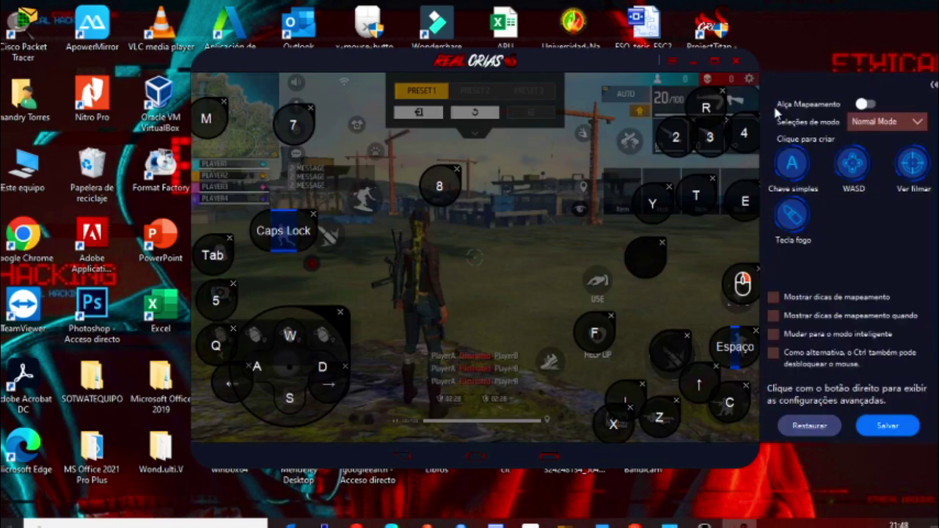
left_click_drag(600, 70, 545, 61)
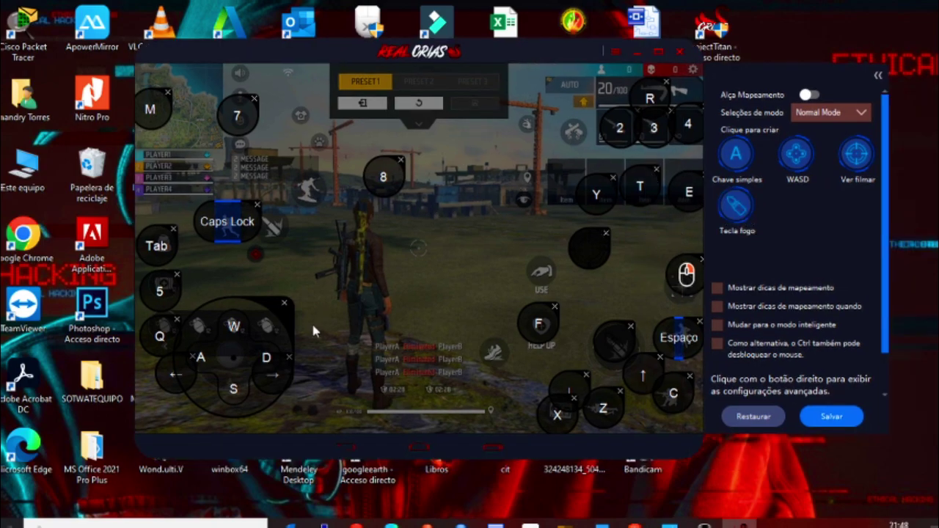
left_click(587, 256)
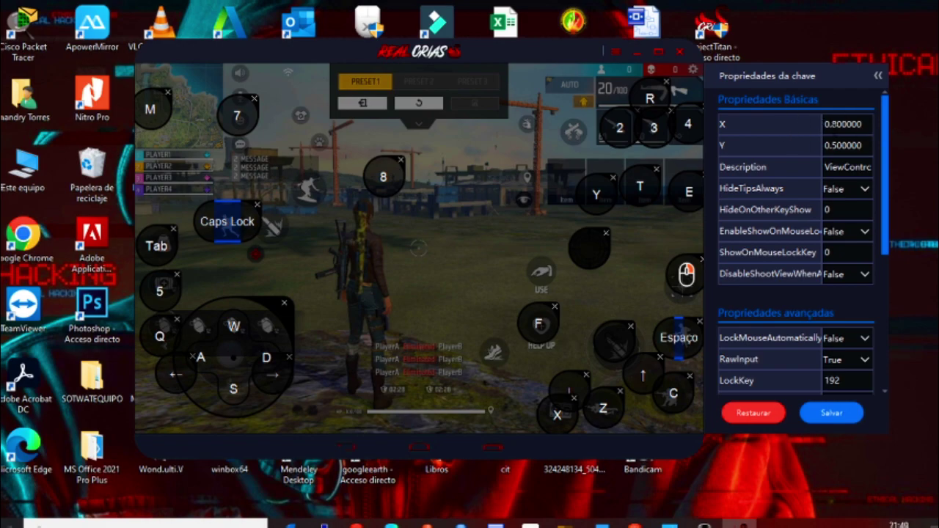
left_click_drag(884, 146, 896, 292)
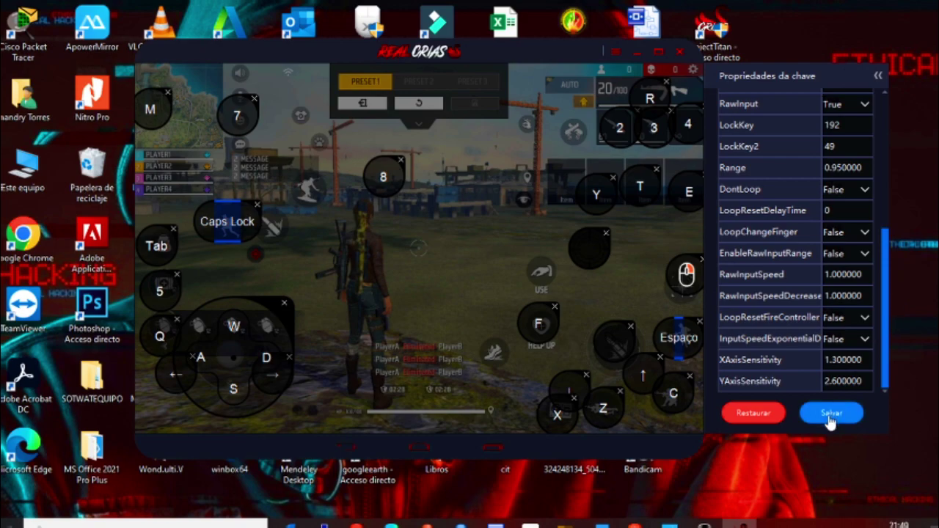
left_click_drag(892, 339, 897, 218)
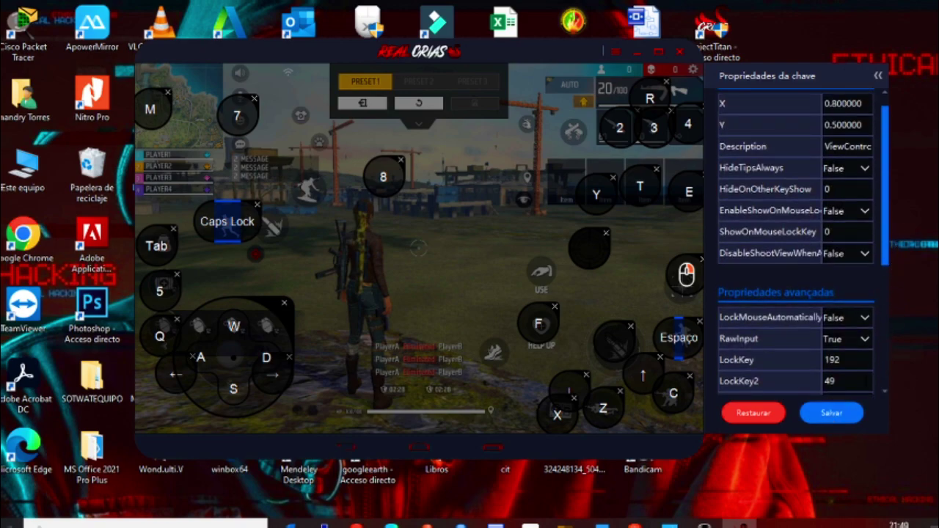
left_click(840, 418)
left_click(840, 419)
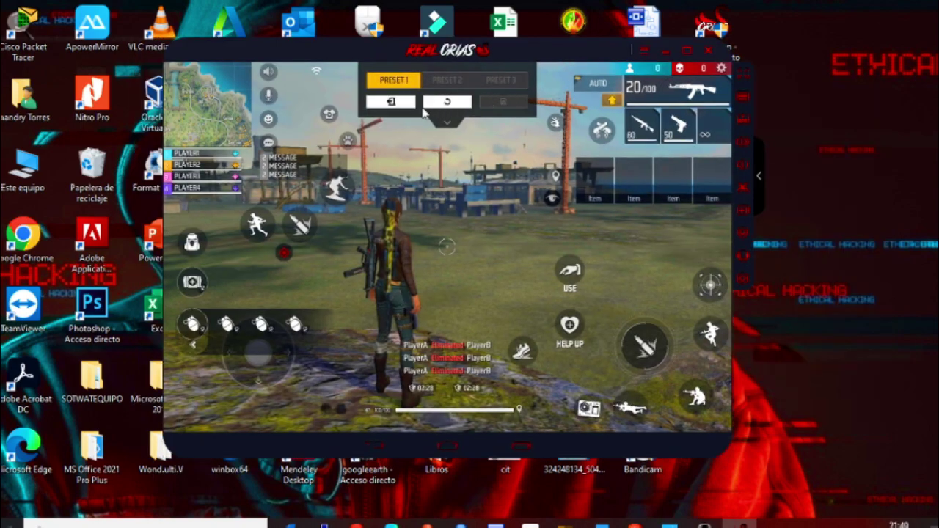
Return to the Free Fire lobby and start matchmaking in Lone Wolf mode on Iron Cage.
left_click(400, 106)
left_click(716, 72)
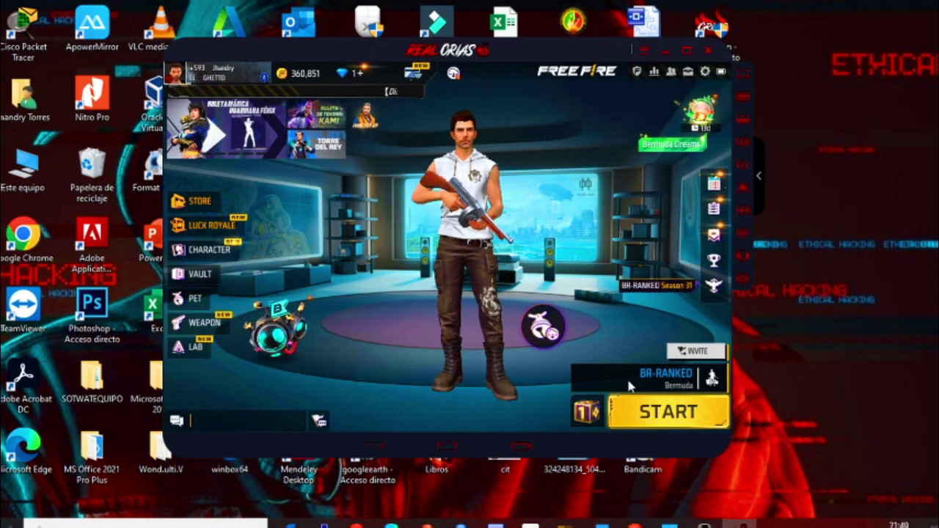
left_click(639, 378)
scroll(601, 296, "down", 5)
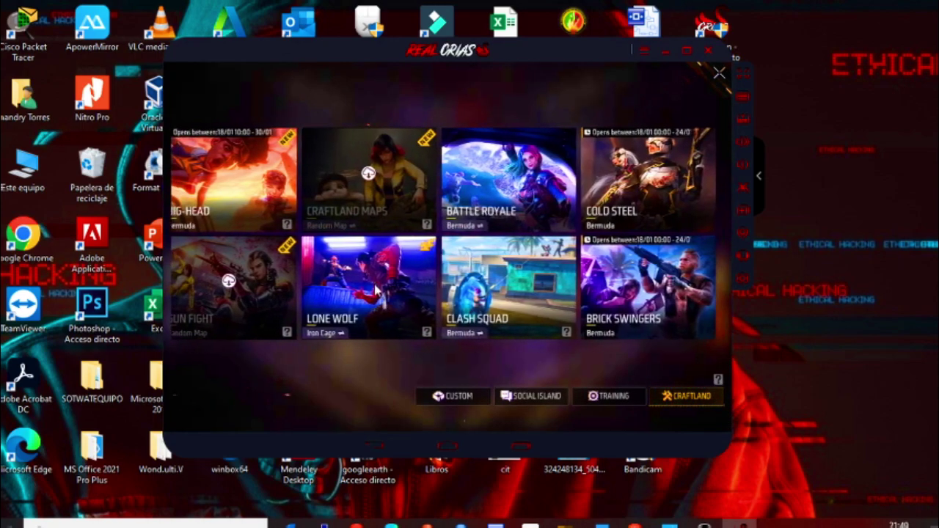
left_click(367, 287)
left_click(657, 408)
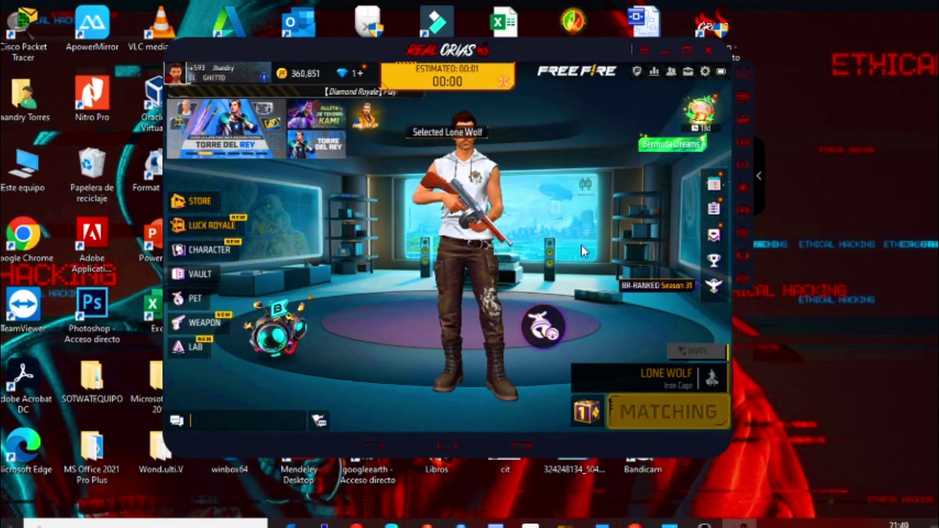